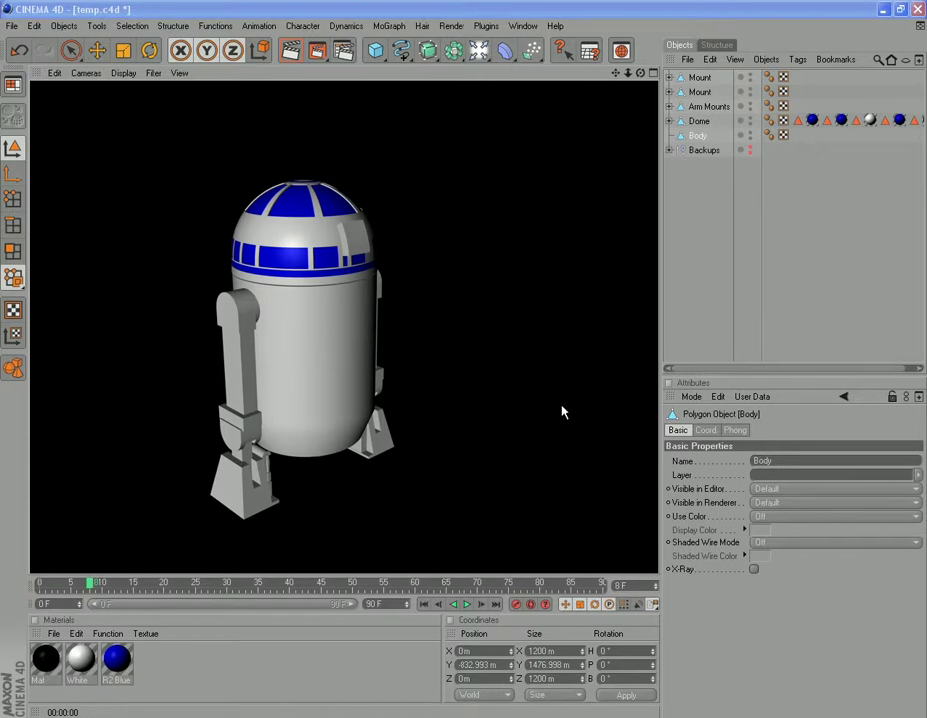
Make the Body object a child of the Dome object, collapse the hierarchy and select the Dome
left_click_drag(616, 76, 629, 135)
left_click_drag(628, 74, 612, 115)
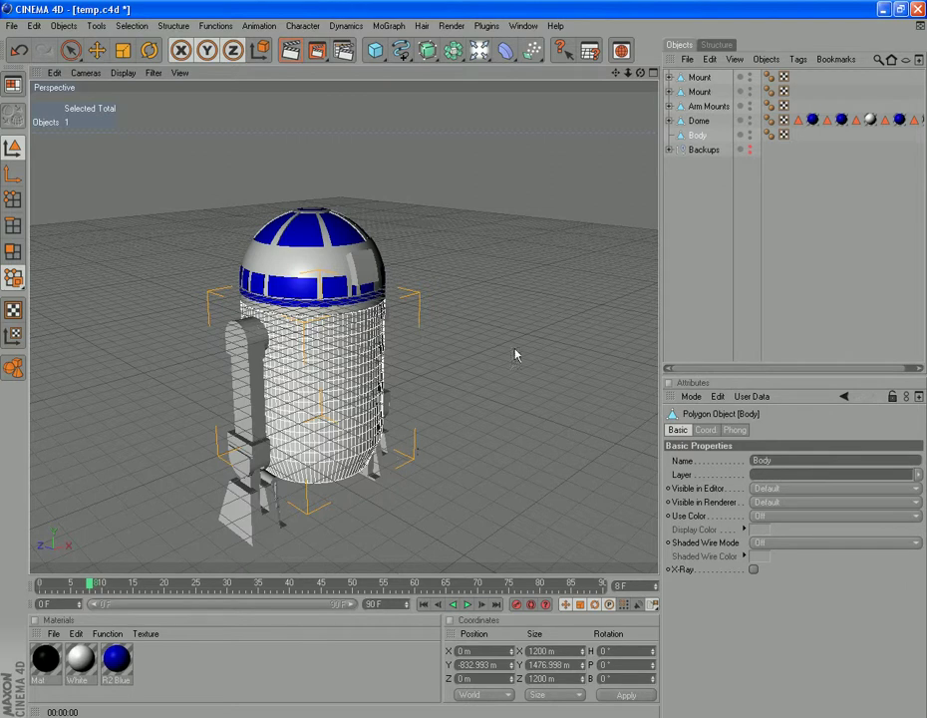
left_click_drag(697, 136, 696, 123)
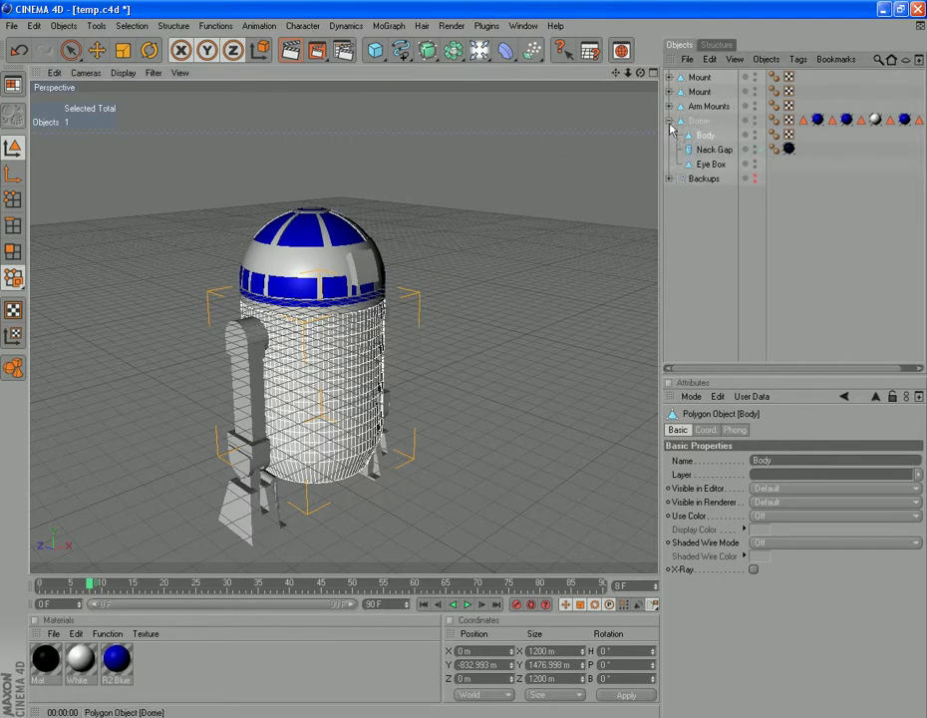
left_click(669, 121)
left_click(698, 121)
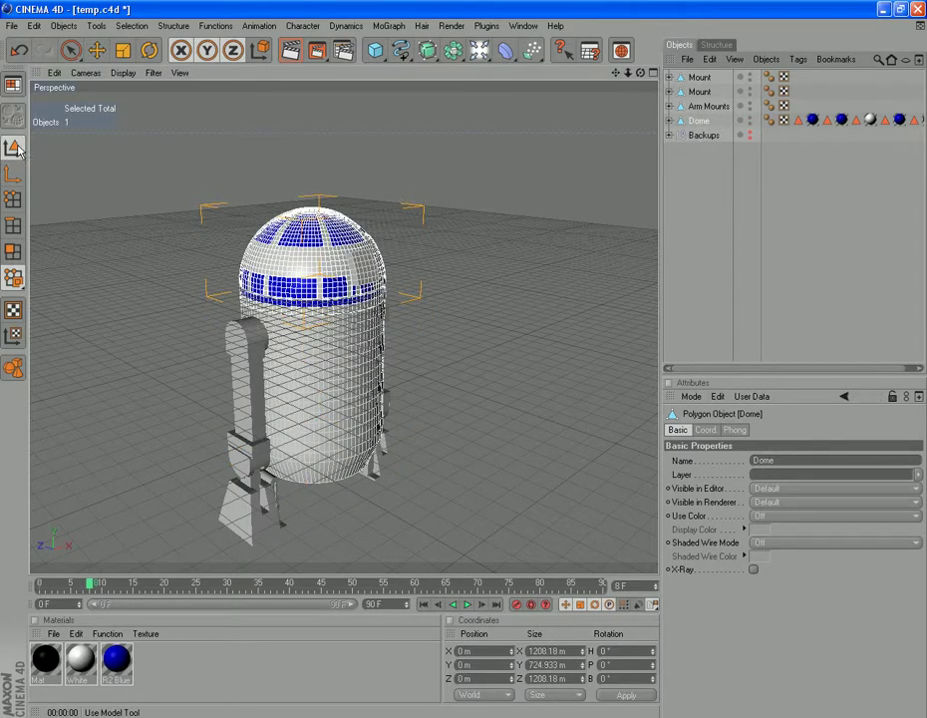
Rotate the Dome together with its child objects to a pitch of -20°
left_click(151, 50)
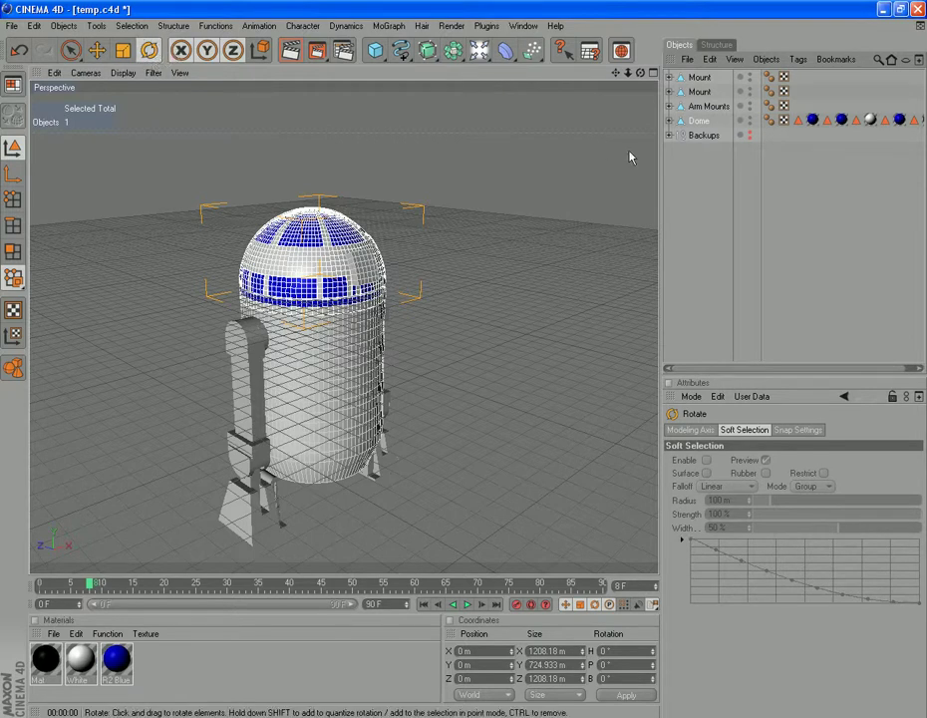
left_click(669, 121)
left_click(702, 136)
left_click(701, 121)
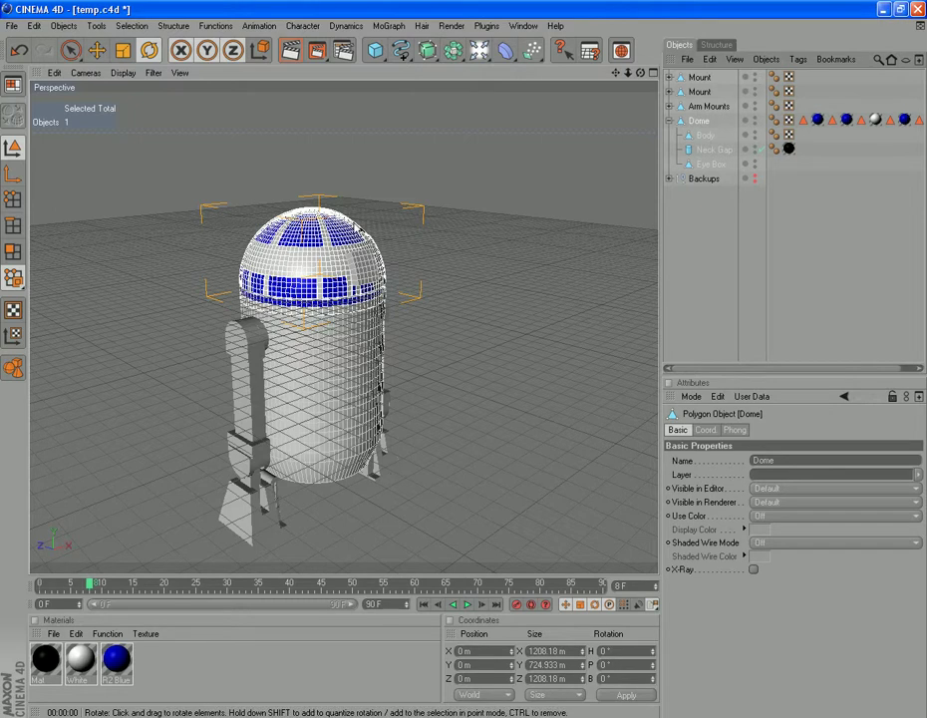
left_click(356, 227)
left_click_drag(641, 77, 344, 154)
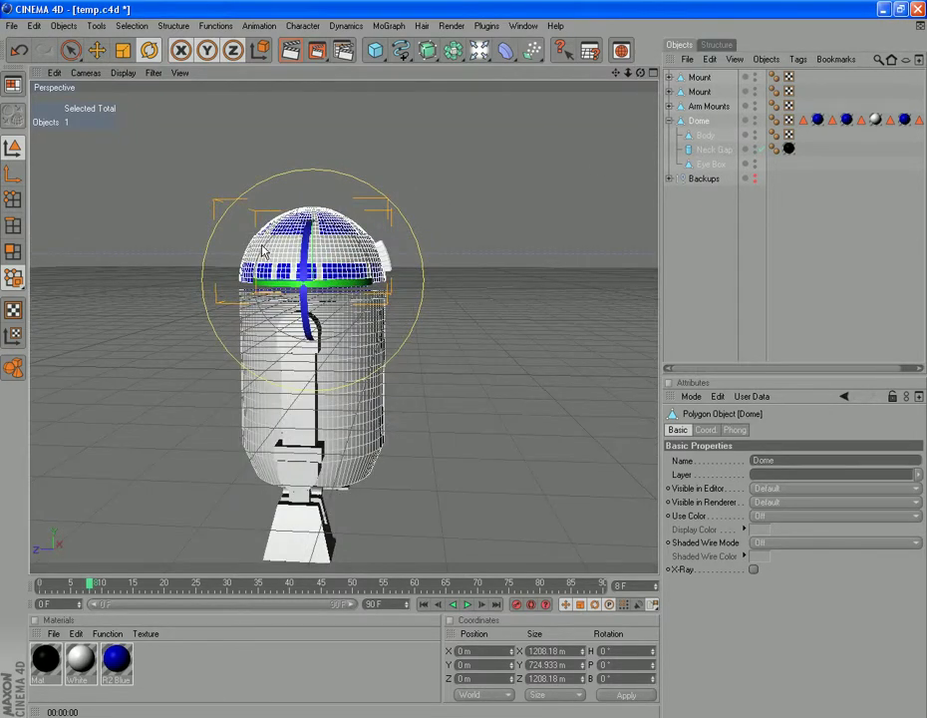
mouse_move(264, 255)
left_mouse_down()
mouse_move(267, 261)
mouse_move(262, 252)
left_mouse_up()
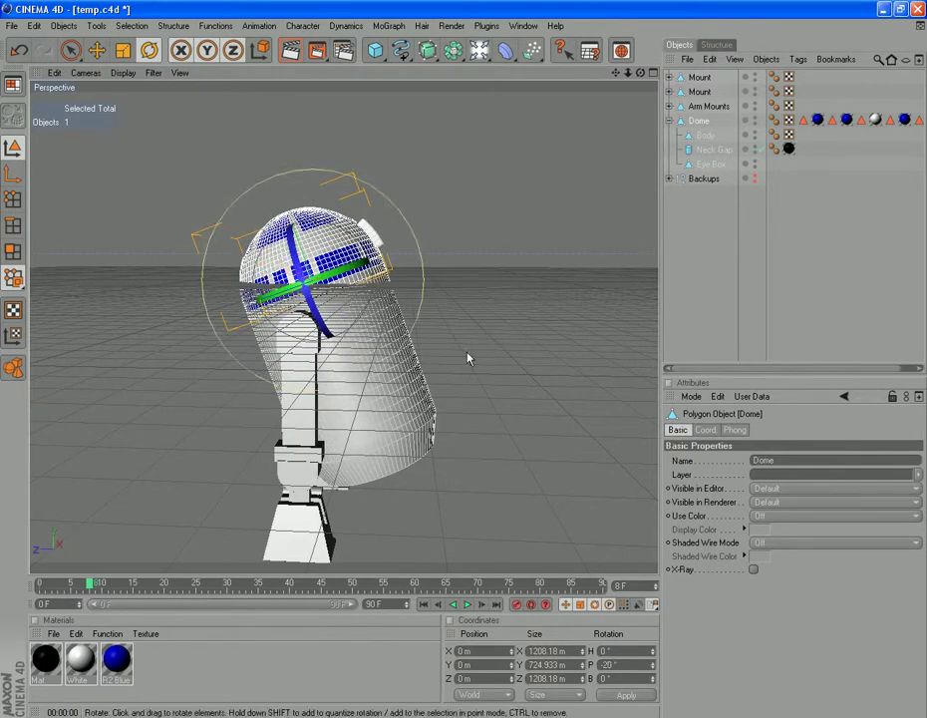
Reset the Dome's pitch to 0° and deselect it
left_click_drag(641, 76, 787, 38)
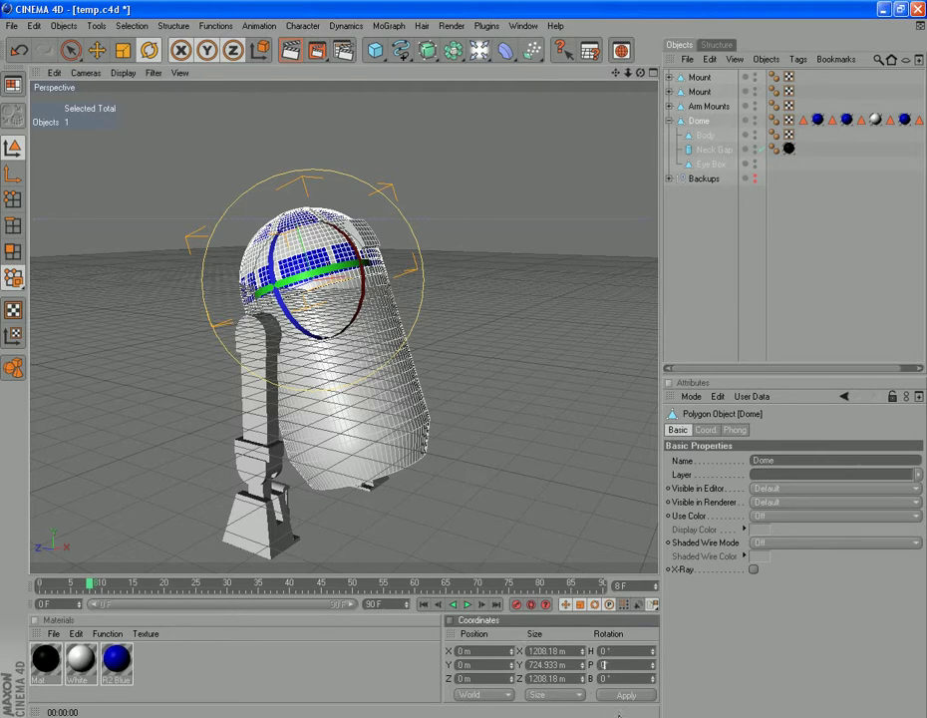
left_click(625, 697)
left_click(701, 308)
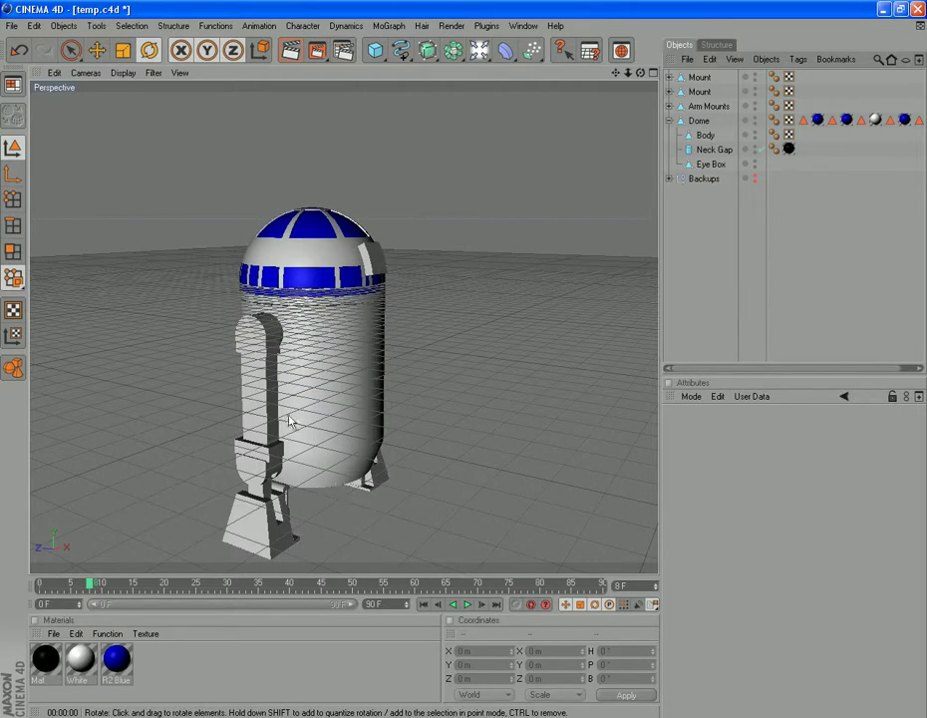
Hide both Mount objects, Arm Mounts and Dome in the editor and renderer, and collapse the Dome hierarchy
left_click_drag(617, 73, 635, 214)
left_click_drag(641, 72, 606, 87)
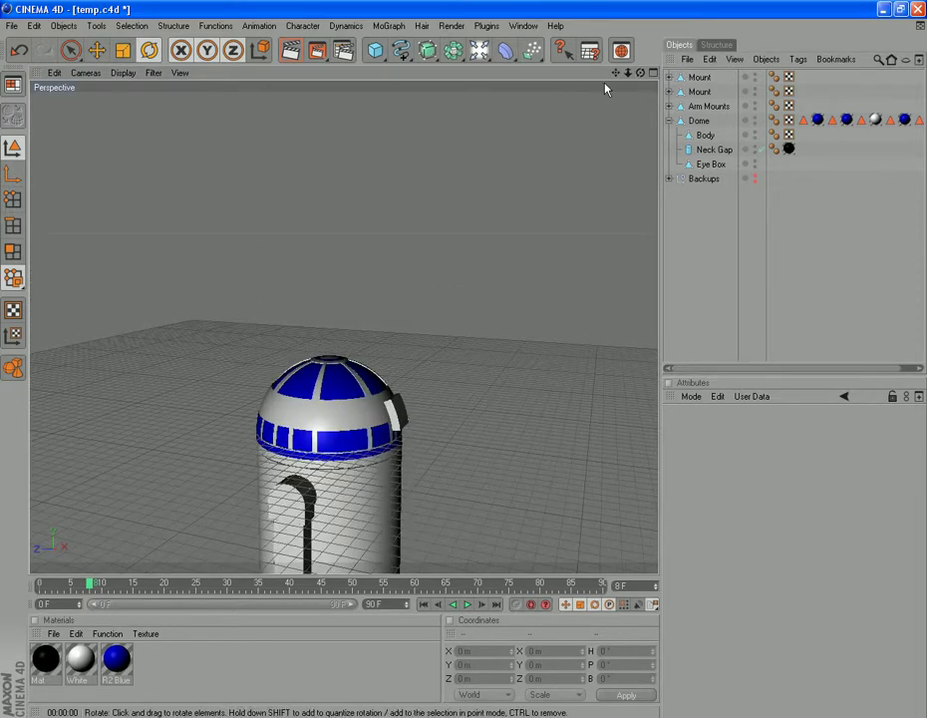
left_click(756, 105)
left_click(756, 121)
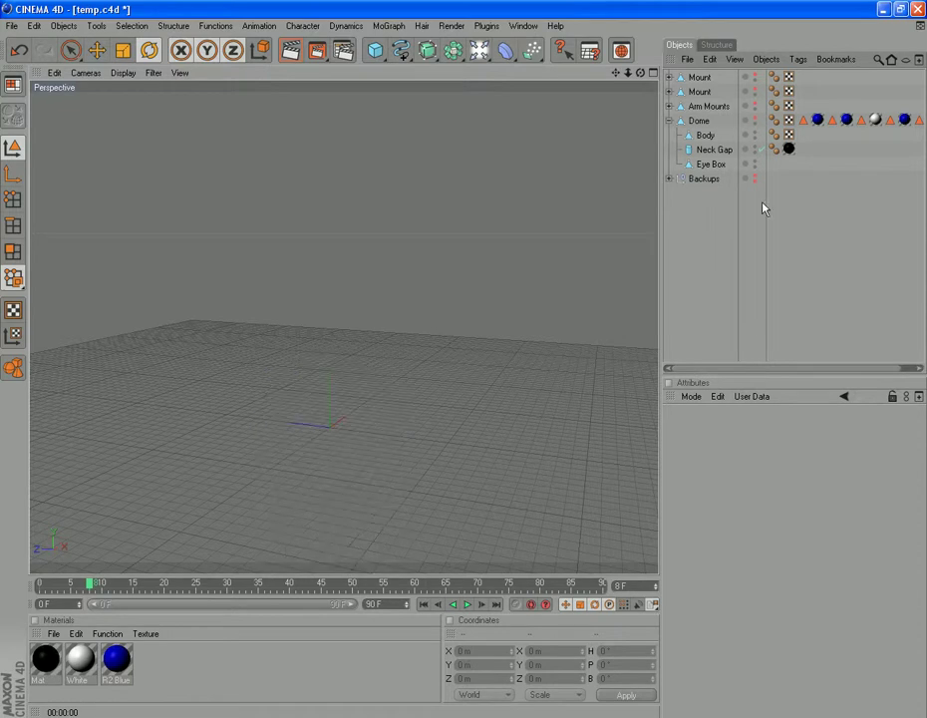
left_click(669, 121)
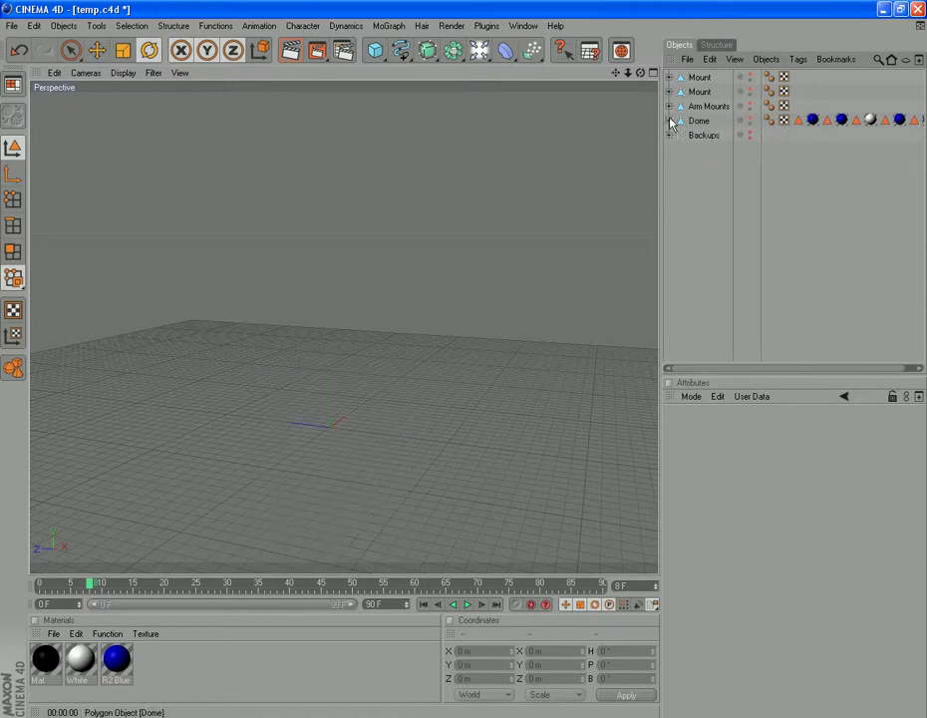
Add a cube primitive with a Z size of 500 m and 5 segments along Z
left_click(63, 26)
mouse_move(82, 74)
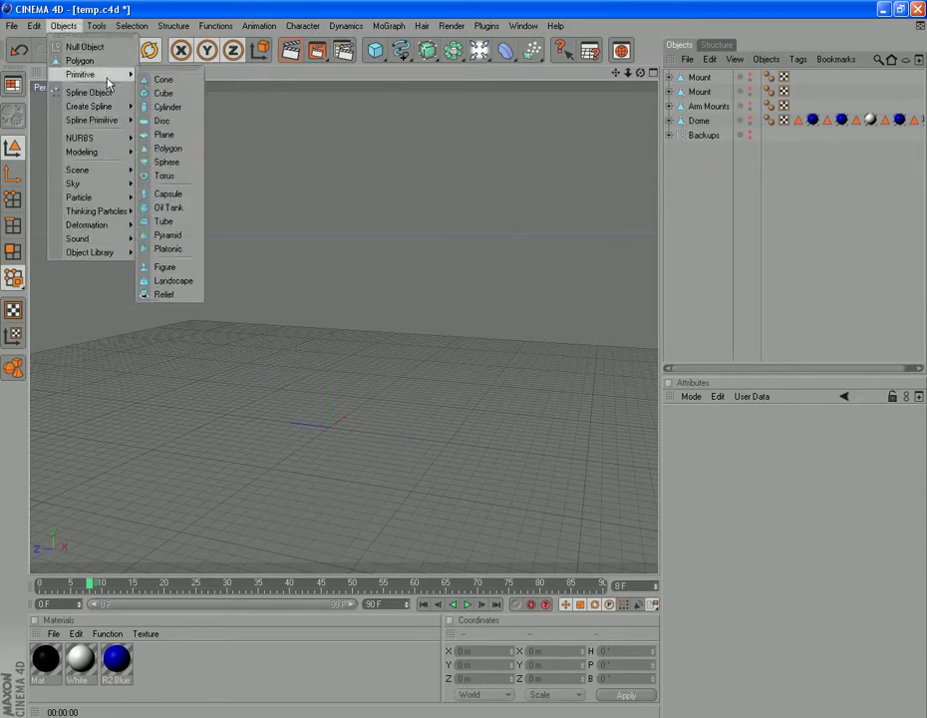
left_click(159, 79)
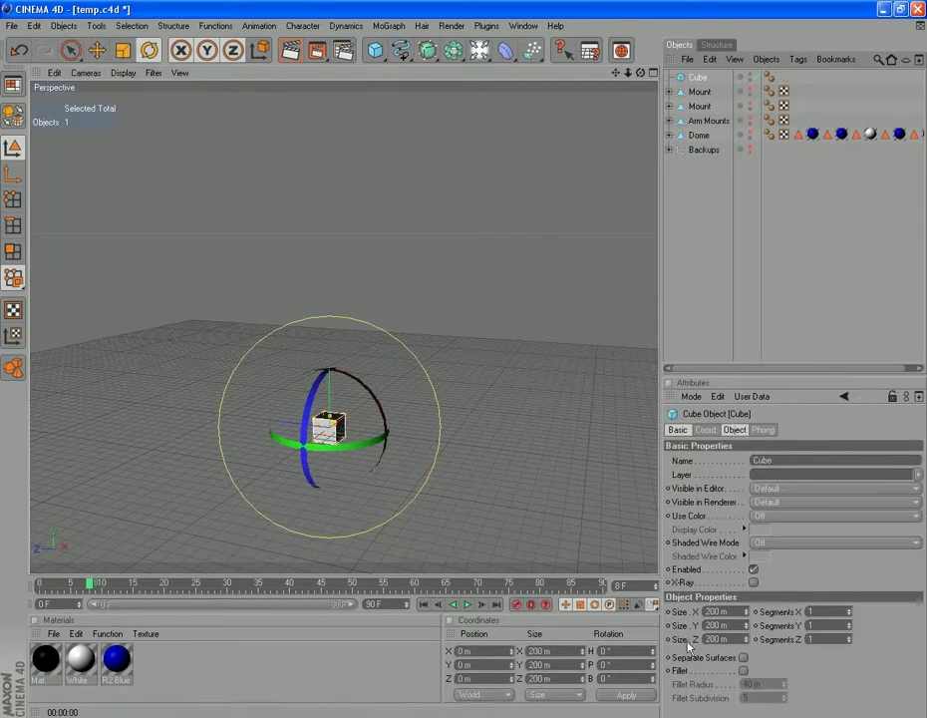
key("Tab")
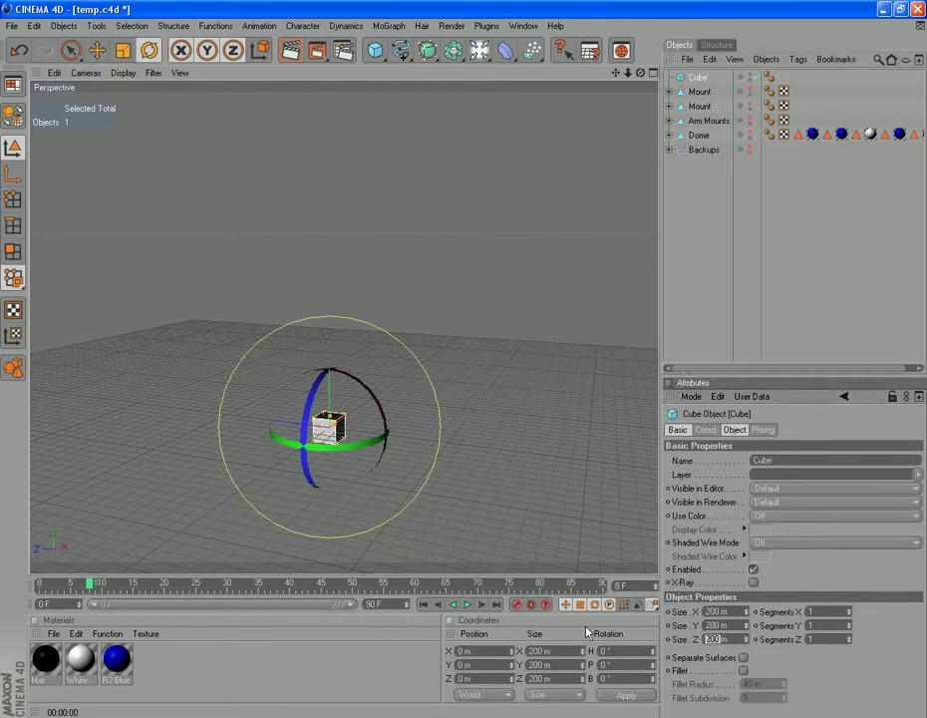
type("500")
key("Tab")
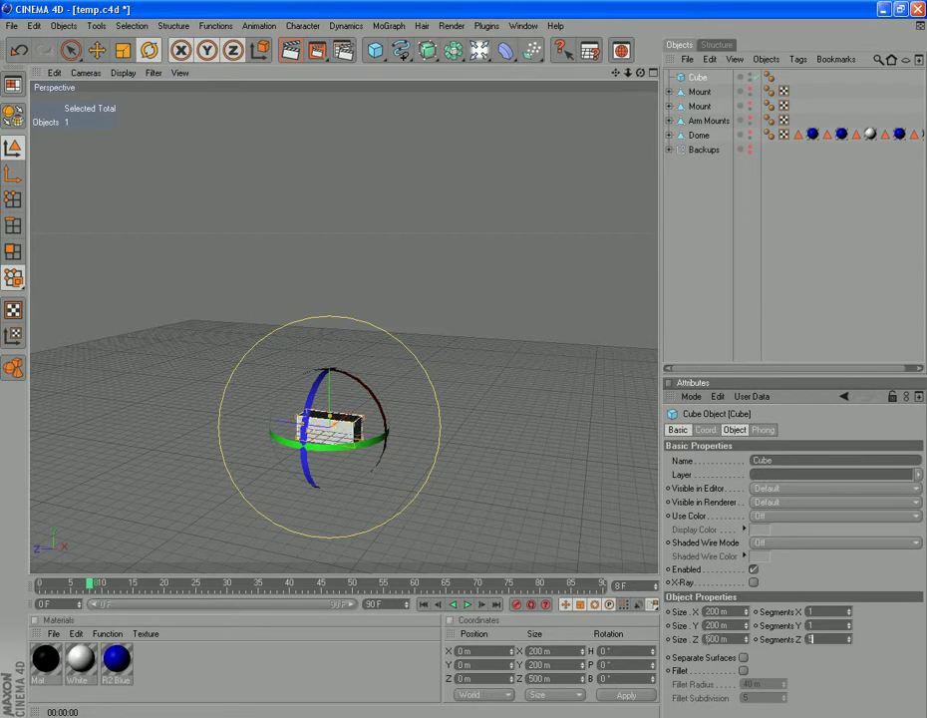
type("5")
key("Return")
Set the cube's X size to 360 m with 5 segments along X
left_click_drag(721, 611, 537, 611)
type("350")
key("Tab")
type("5")
key("Tab")
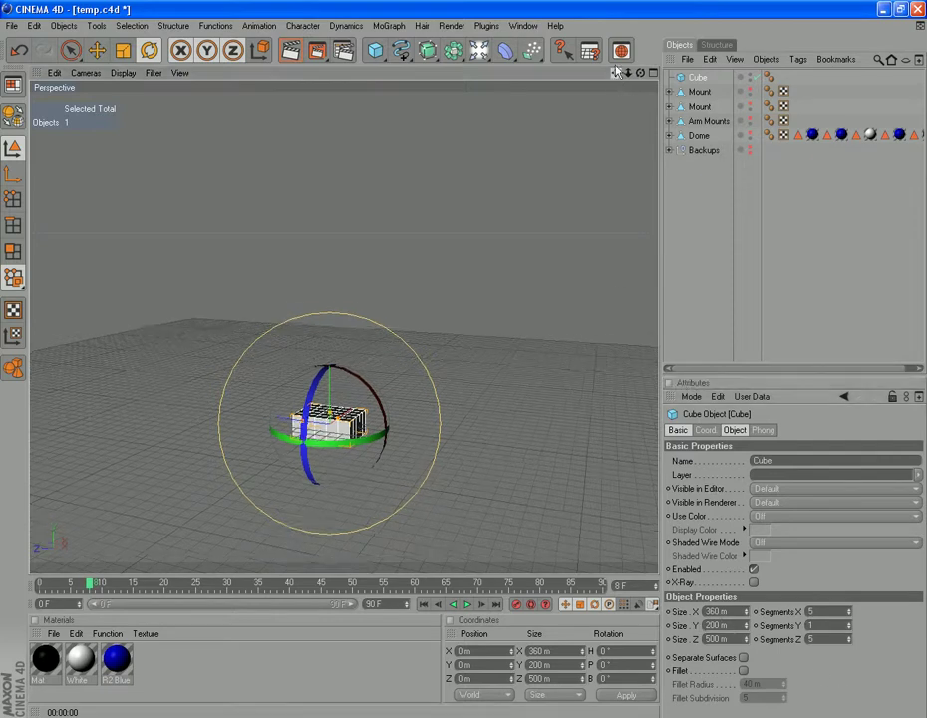
Convert the cube into an editable polygon object
left_click_drag(618, 74, 503, 323)
scroll(445, 398, "up", 8)
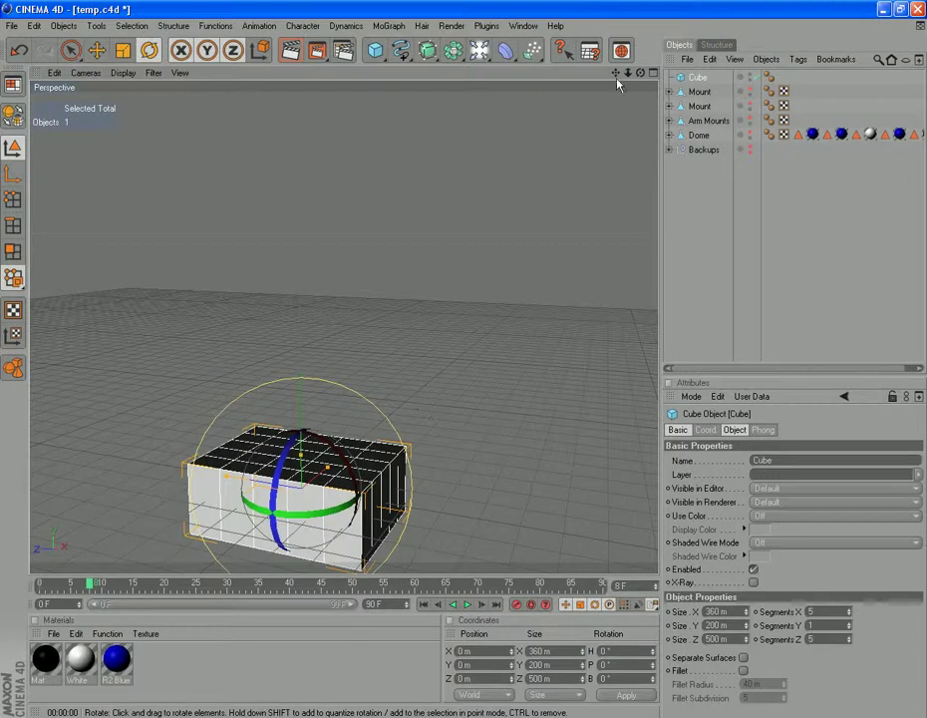
left_click_drag(615, 77, 705, 9)
scroll(525, 377, "up", 5)
scroll(525, 379, "down", 2)
key("c")
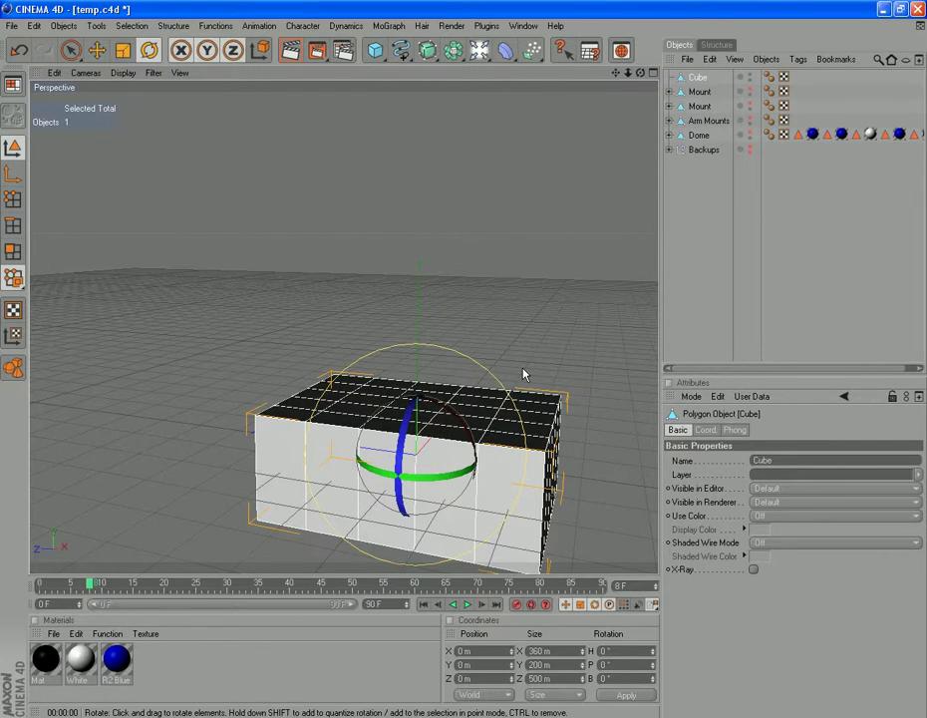
Select the five polygons of the cube's long side on the negative X side and delete them
left_click(13, 253)
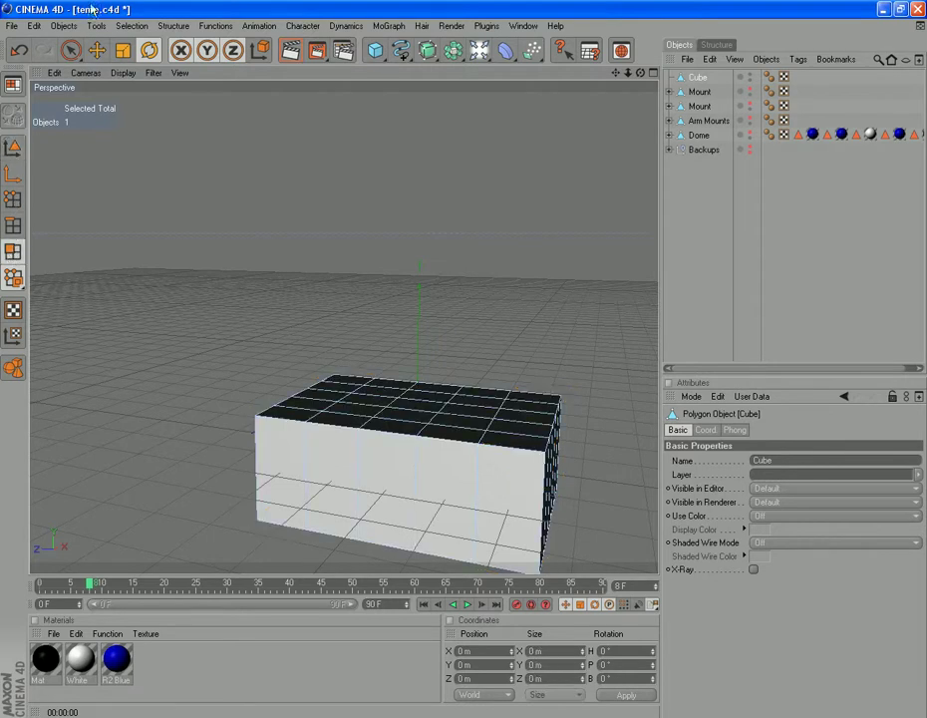
left_click(71, 54)
left_click_drag(641, 72, 568, 86)
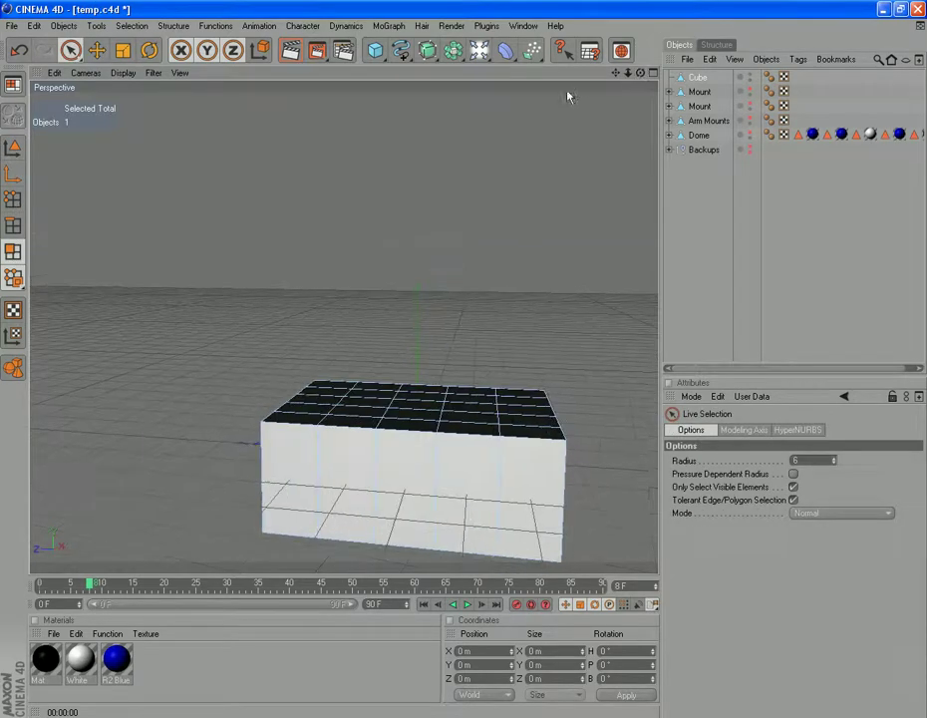
mouse_move(306, 484)
left_mouse_down()
mouse_move(371, 494)
mouse_move(570, 490)
left_mouse_up()
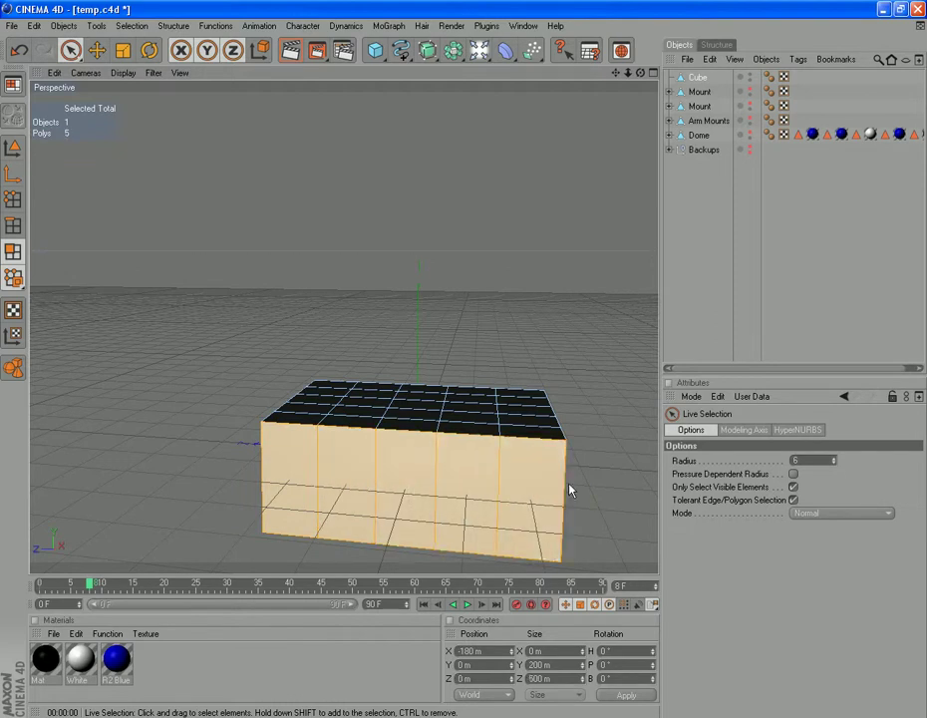
key("Delete")
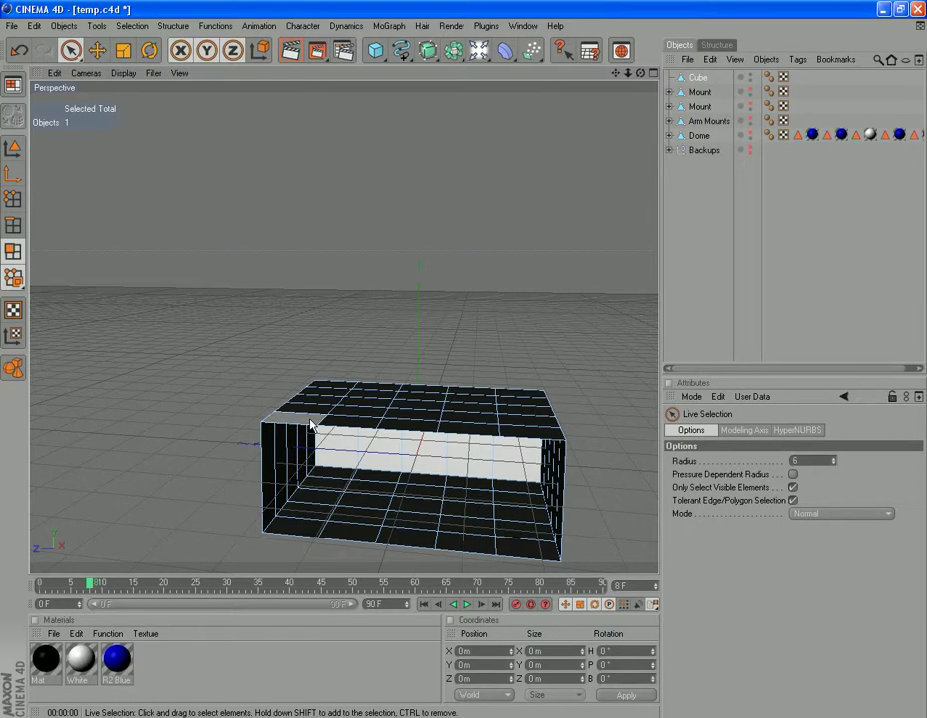
Delete the row of five top polygons bordering the opened long side
mouse_move(310, 424)
left_mouse_down()
mouse_move(514, 429)
mouse_move(534, 420)
left_mouse_up()
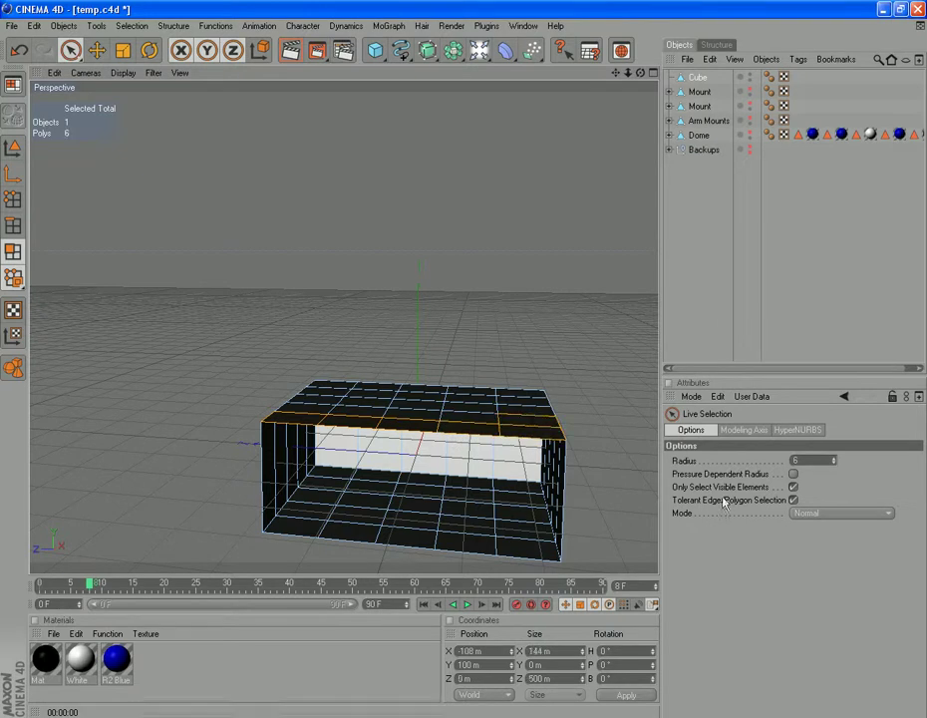
left_click(533, 420, "ctrl")
key("Delete")
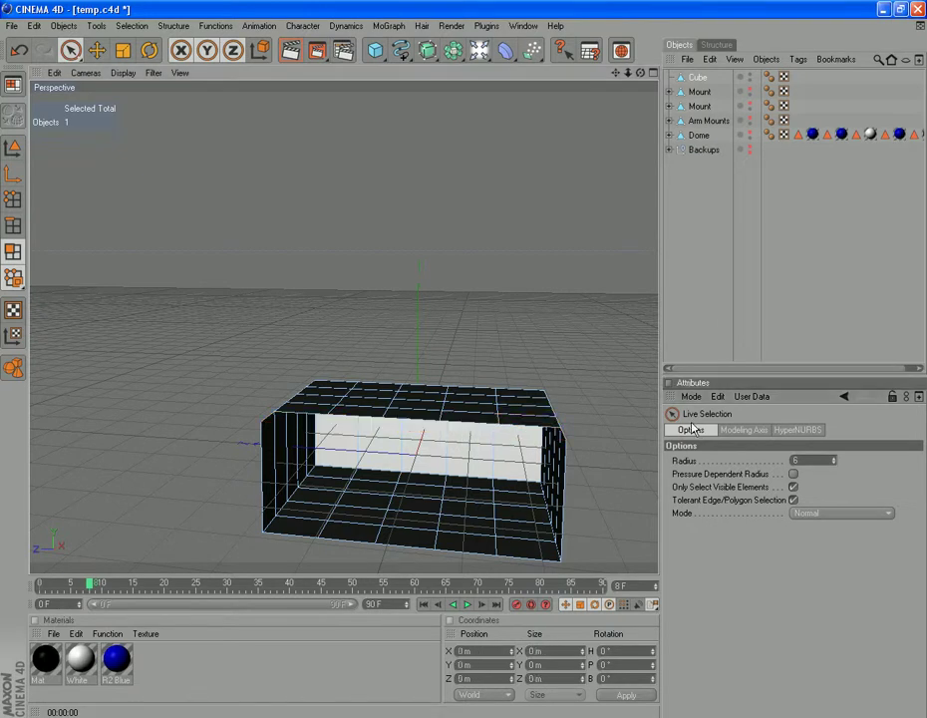
Close the opening with a slanted N-gon using Create Polygon, running through the points of the cut-back top edge and the bottom edge
left_click(177, 27)
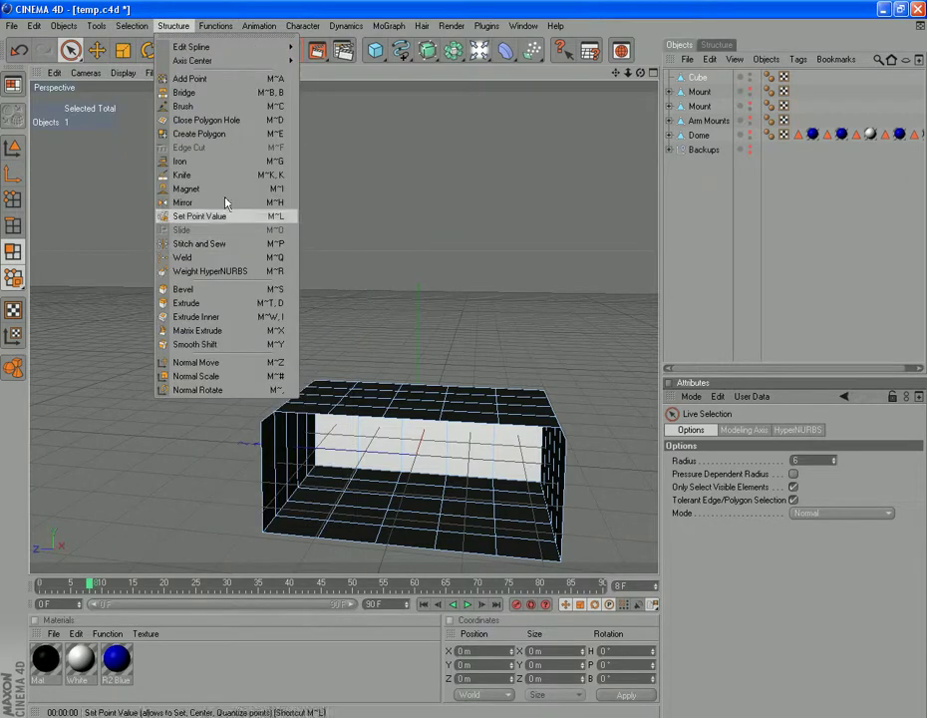
left_click(220, 135)
left_click_drag(615, 74, 596, 20)
scroll(459, 284, "up", 3)
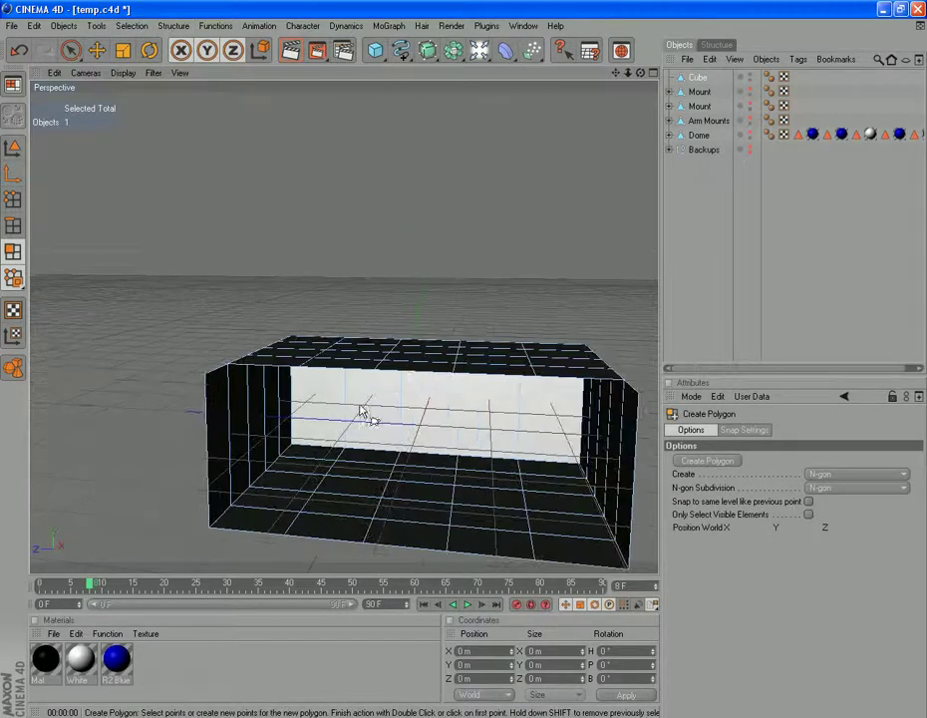
left_click(228, 366)
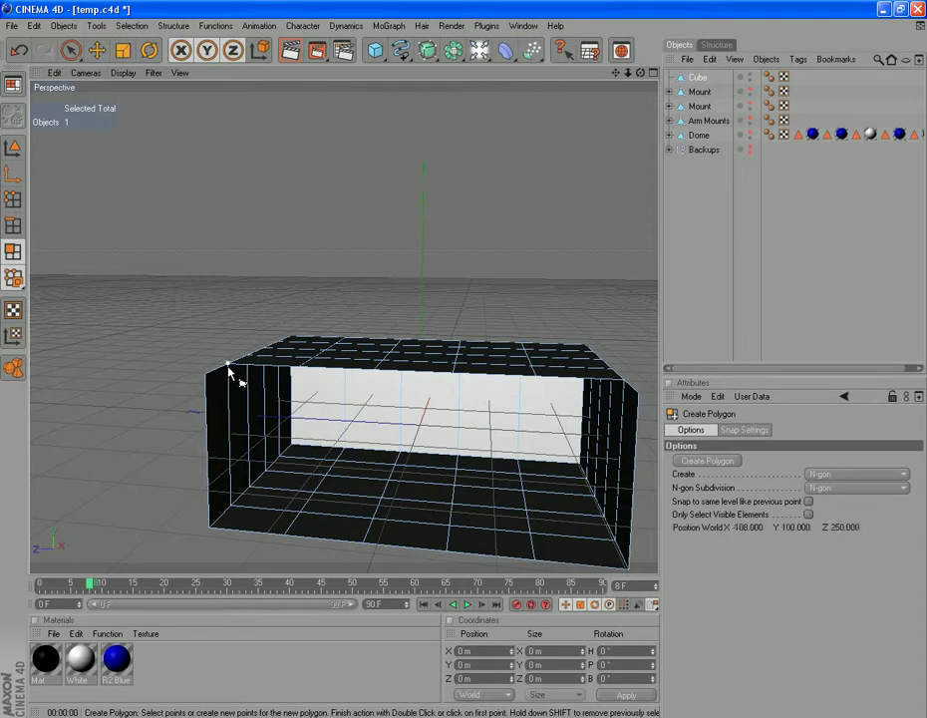
left_click(297, 366)
left_click(536, 377)
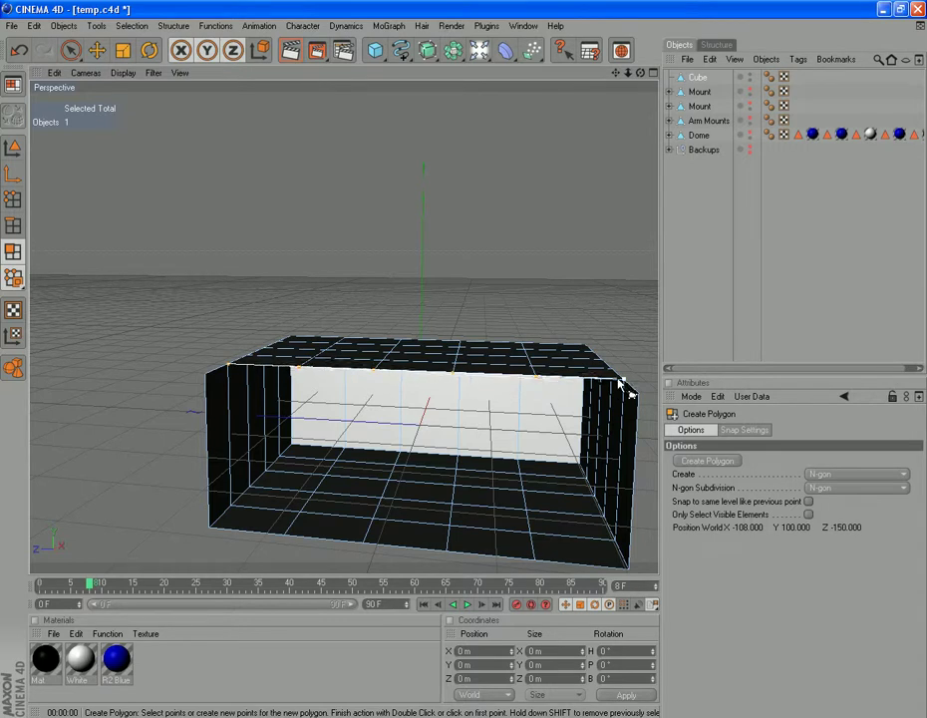
left_click(621, 381)
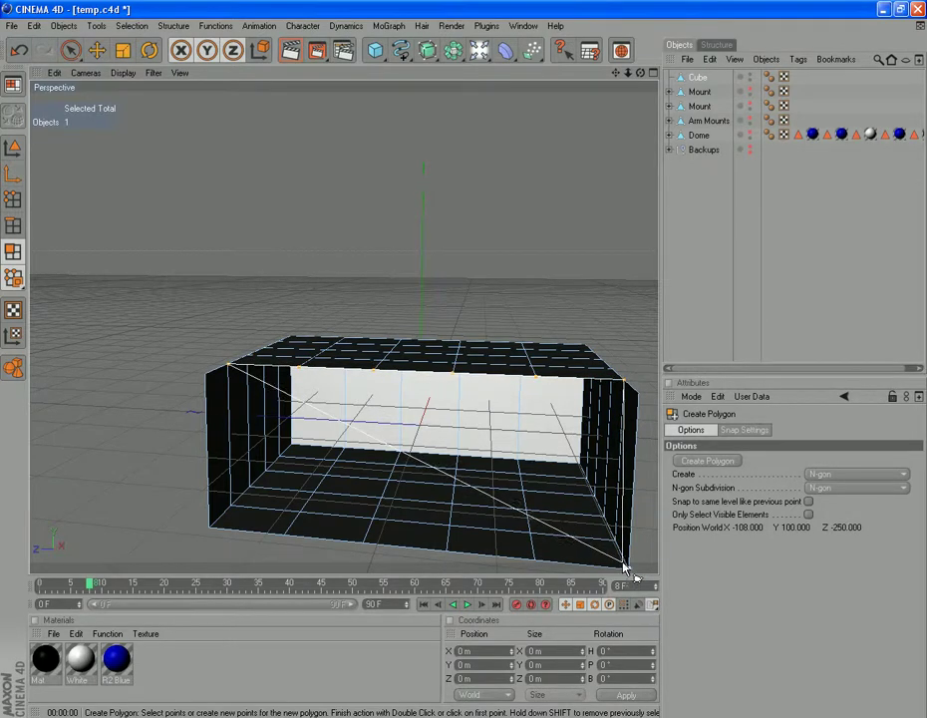
left_click(628, 569)
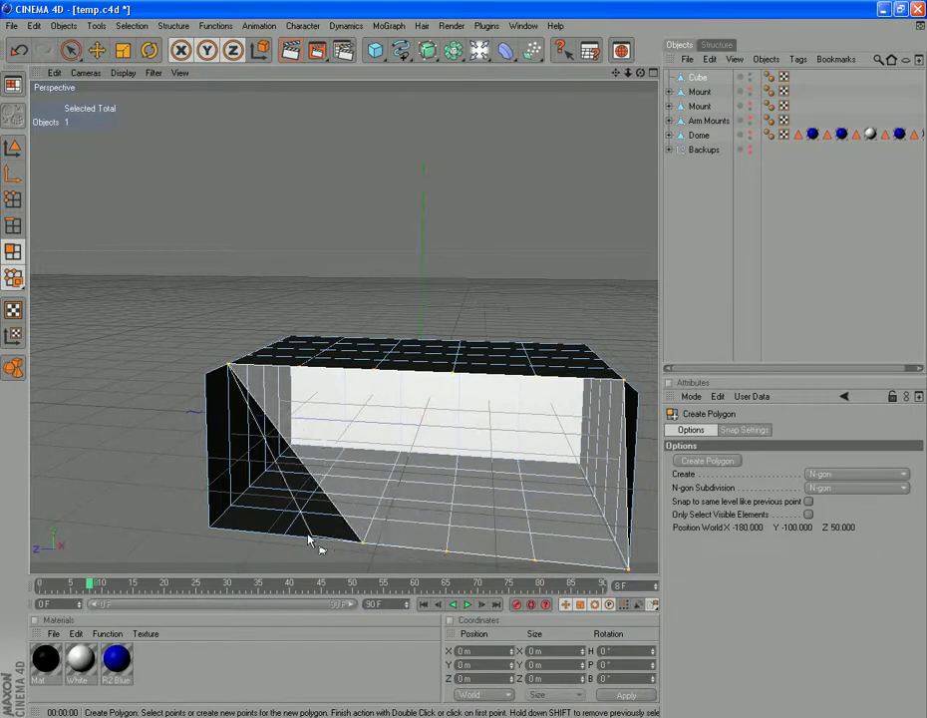
left_click(212, 530)
double_click(235, 373)
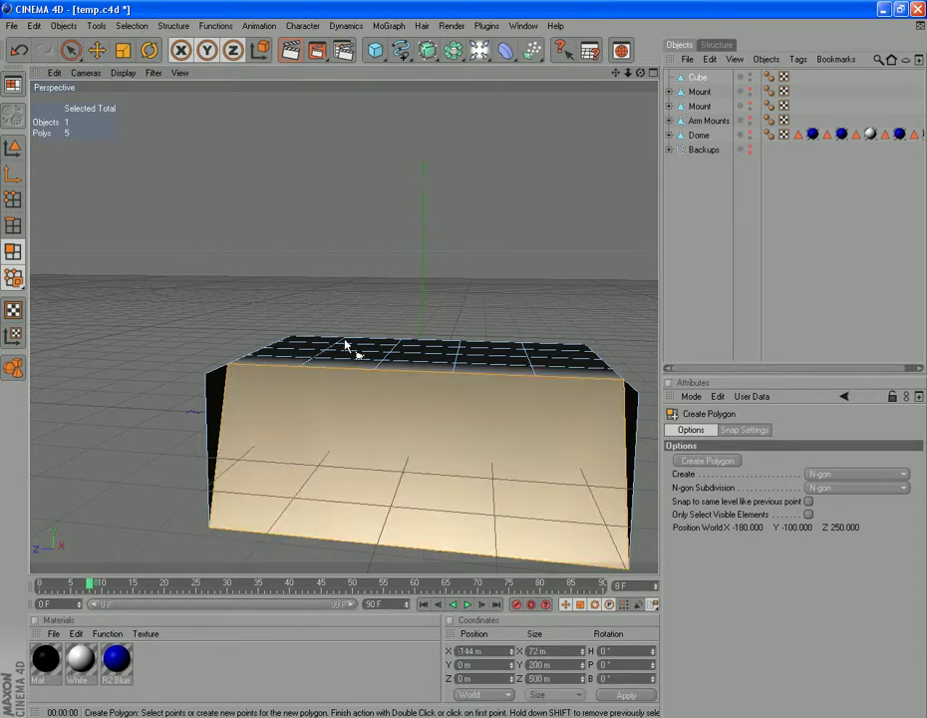
Delete the five polygons of the opposite long side together with the row of top polygons bordering it
left_click_drag(641, 80, 564, 80)
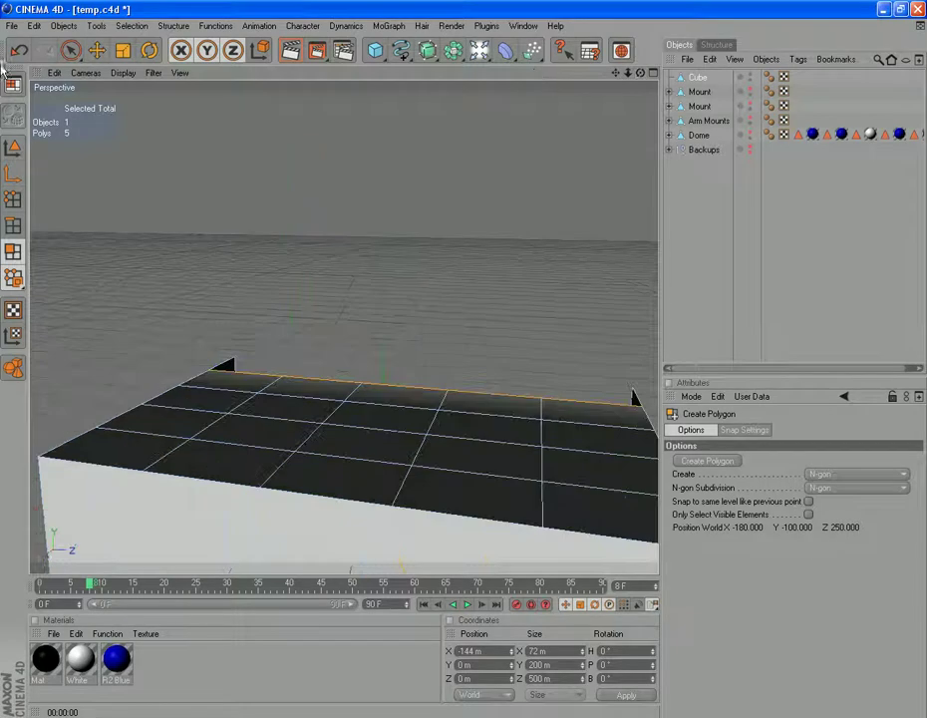
left_click(71, 50)
scroll(261, 427, "down", 2)
scroll(250, 444, "down", 3)
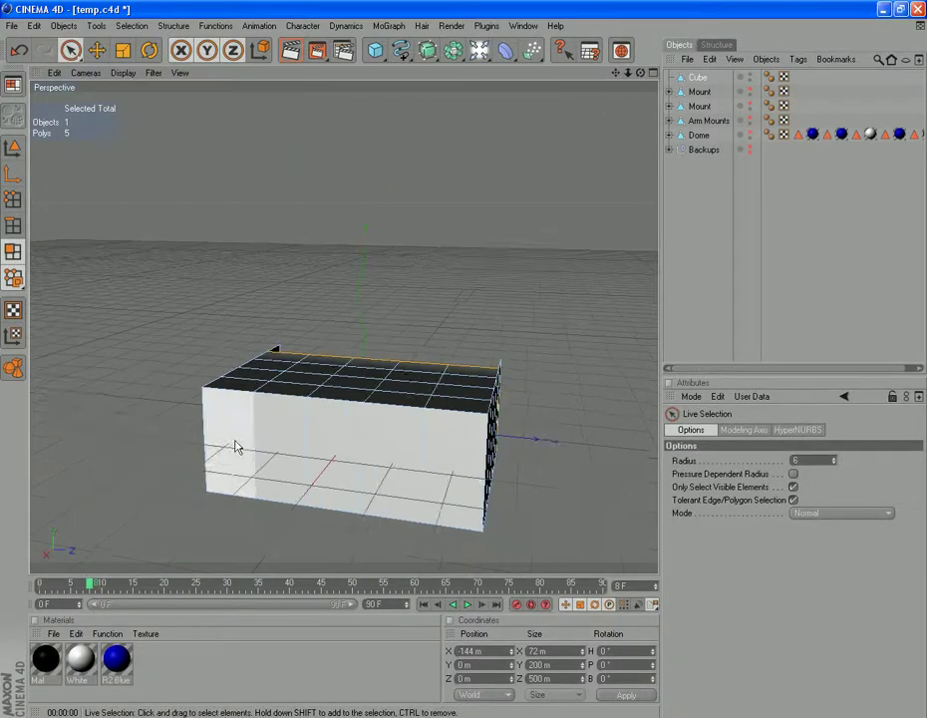
mouse_move(236, 442)
left_mouse_down()
mouse_move(435, 445)
mouse_move(452, 409)
mouse_move(247, 387)
left_mouse_up()
key("Delete")
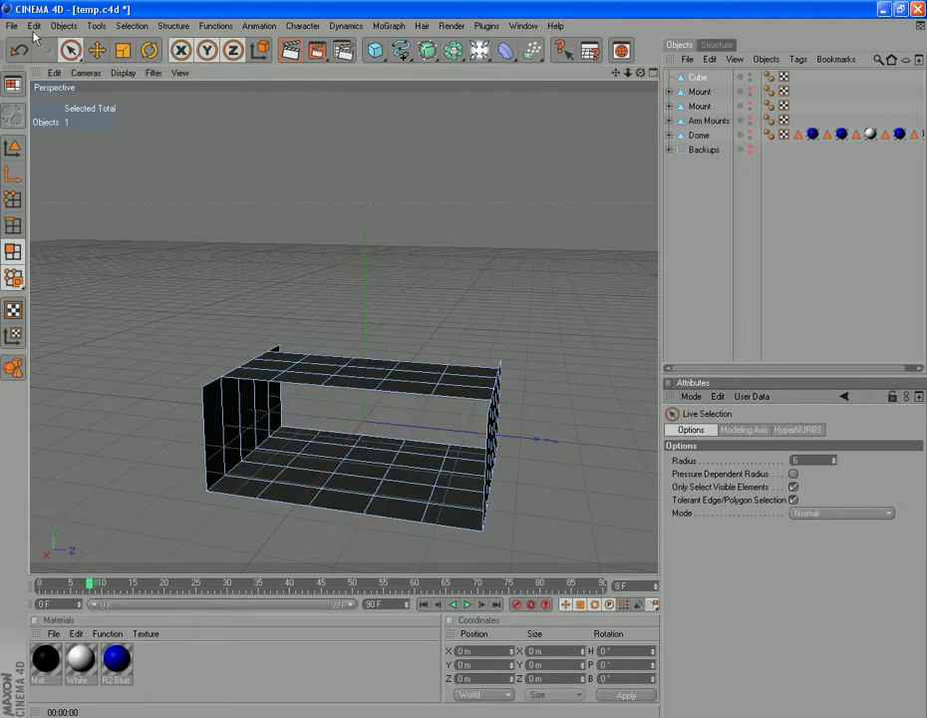
Try to close the open long side on the positive X side with a Create Polygon N-gon through its bottom and top edge points
left_click(185, 25)
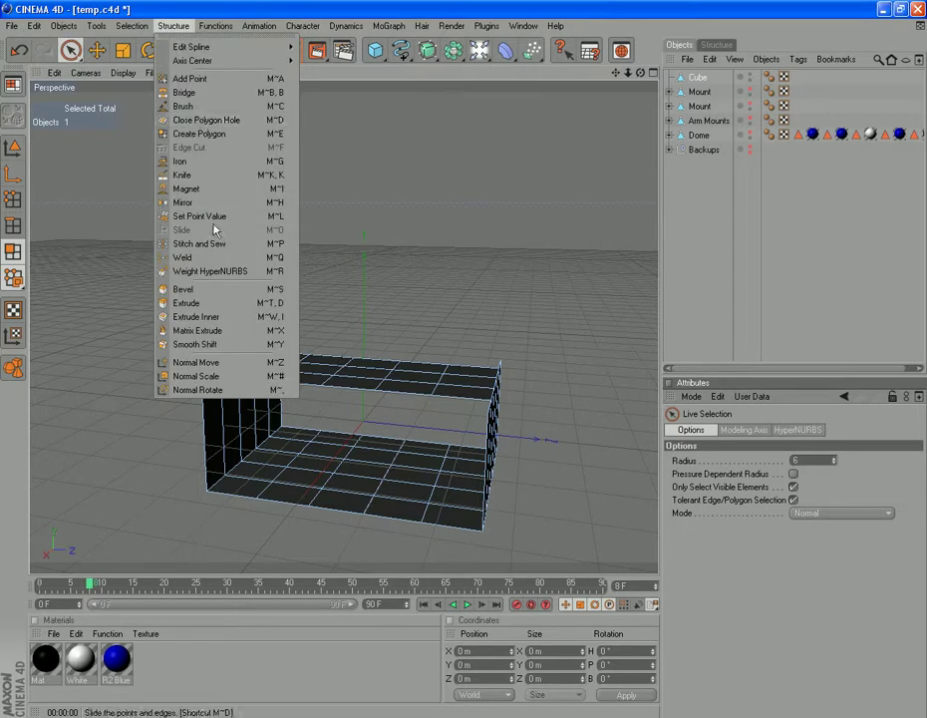
left_click(203, 134)
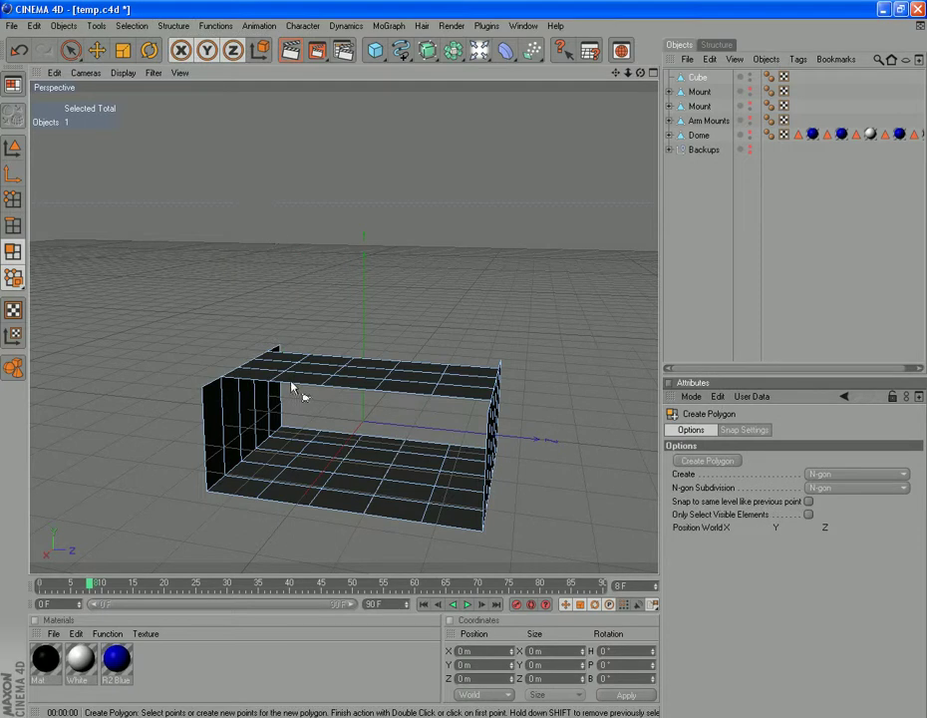
left_click(207, 492)
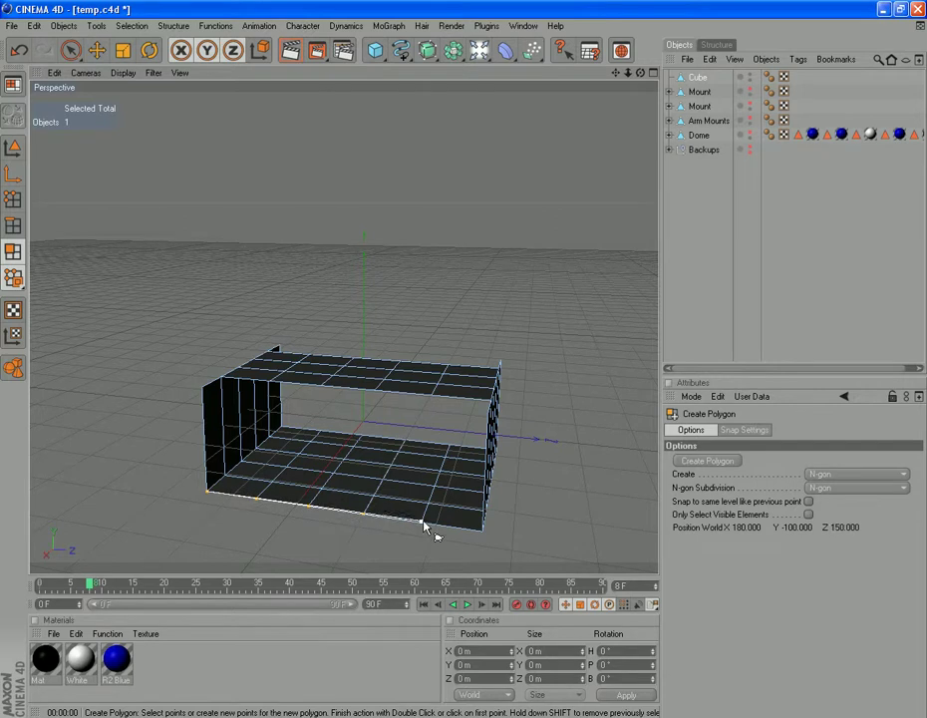
left_click(483, 528)
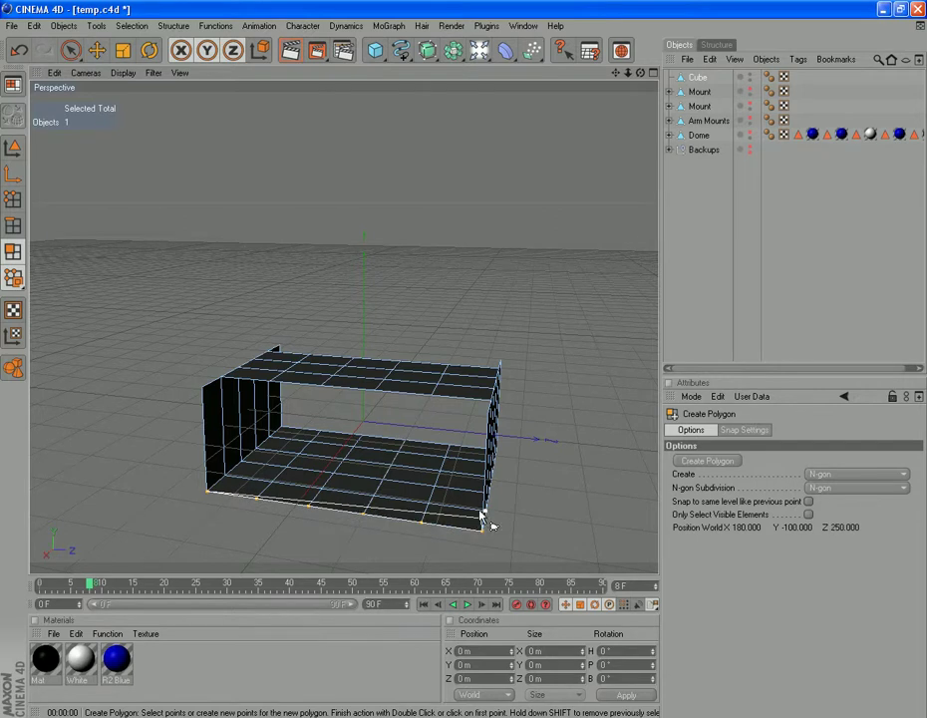
left_click(437, 397)
left_click_drag(641, 74, 404, 115)
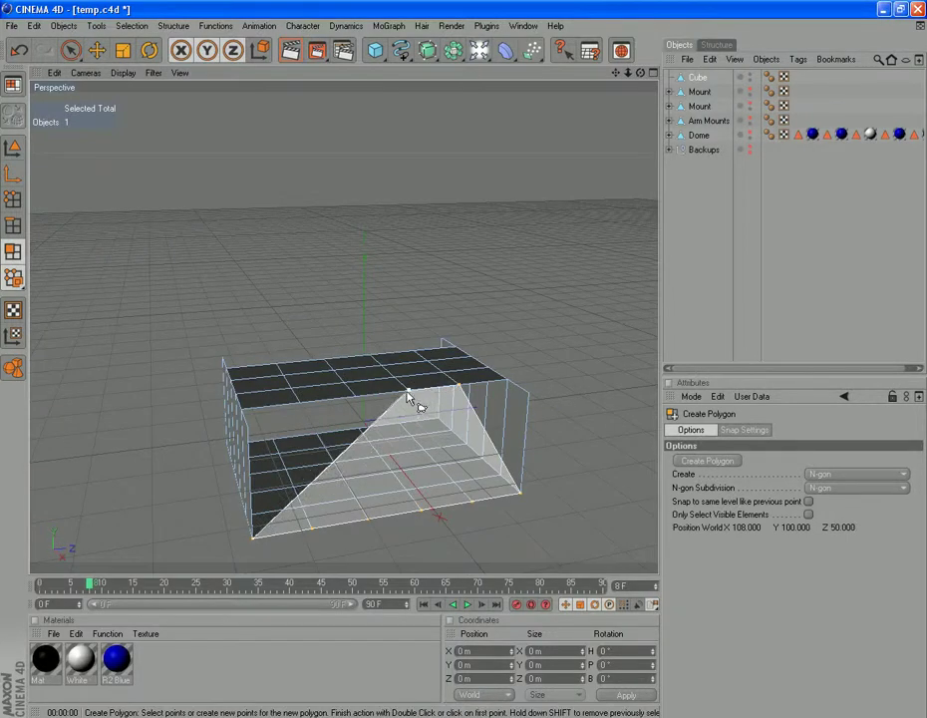
left_click(246, 410)
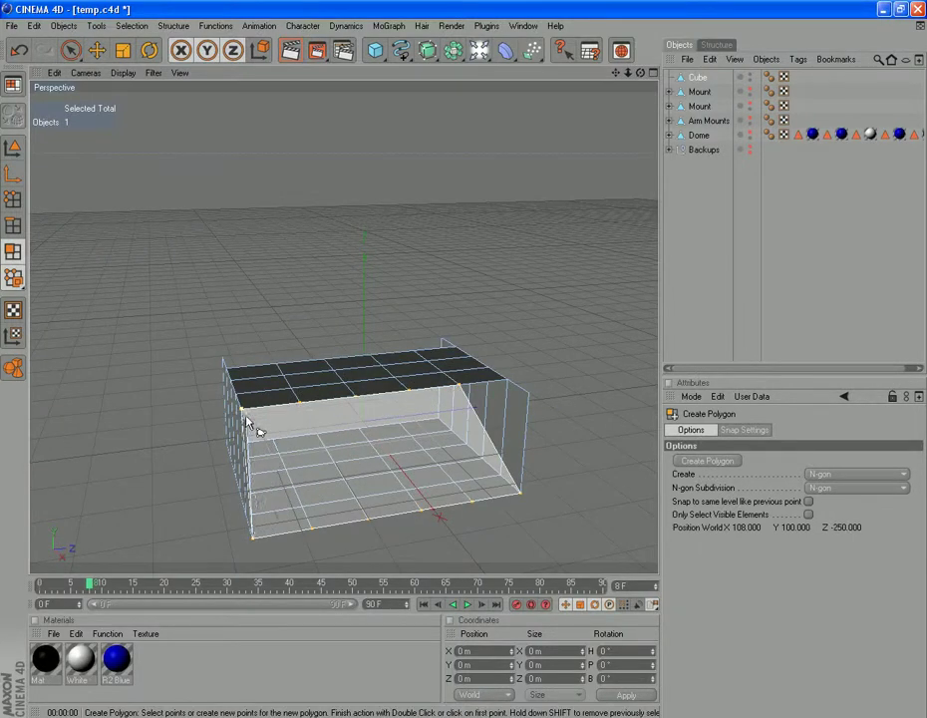
double_click(255, 537)
left_click_drag(638, 74, 648, 180)
left_click(20, 52)
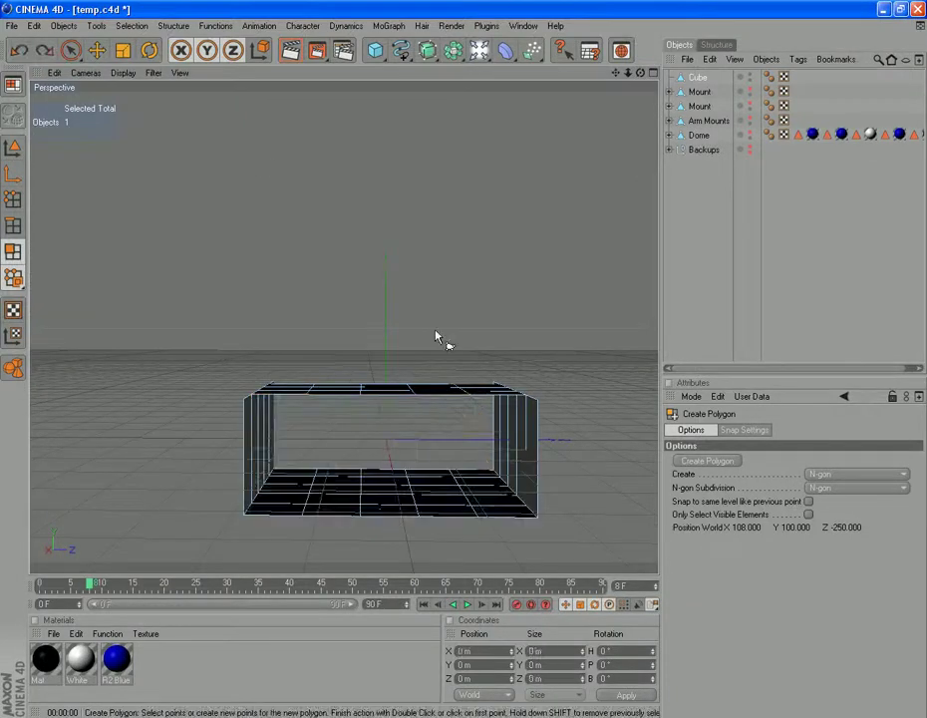
Close the positive X side with a slanted N-gon through all bottom edge points and the four inner top edge points, leaving out the top end points
left_click(302, 517)
left_click(362, 517)
left_click(478, 517)
left_click(536, 516)
left_click(470, 396)
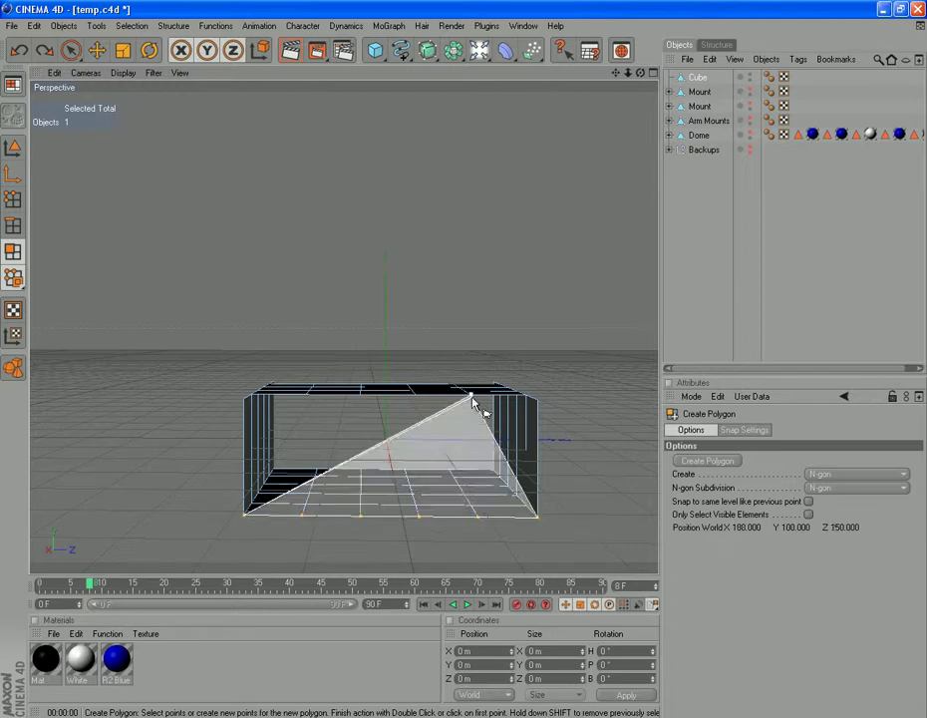
left_click(413, 396)
left_click(361, 395)
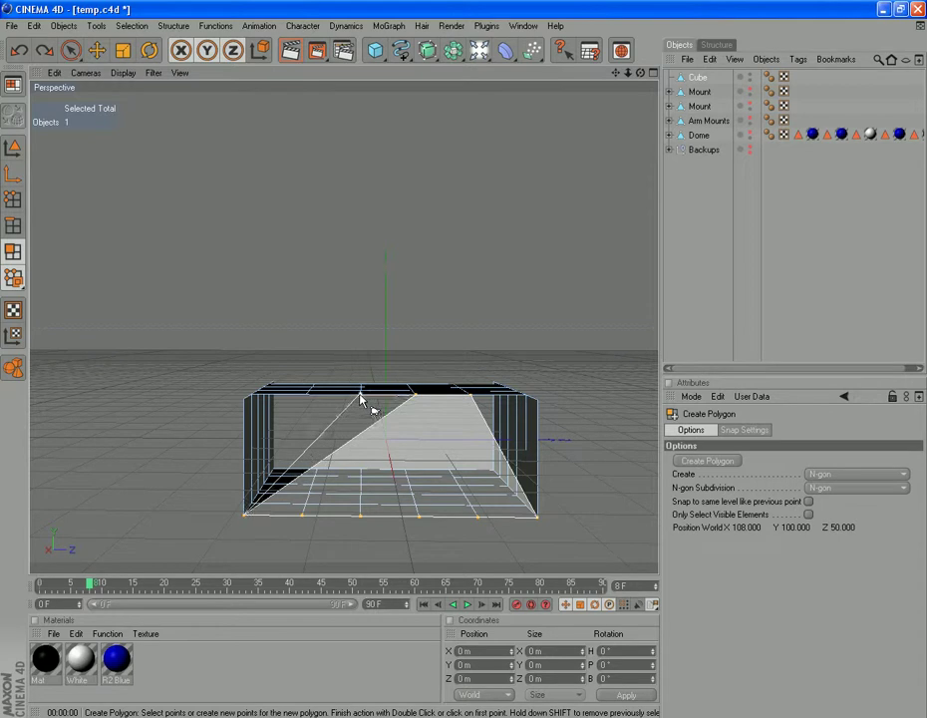
left_click(304, 396)
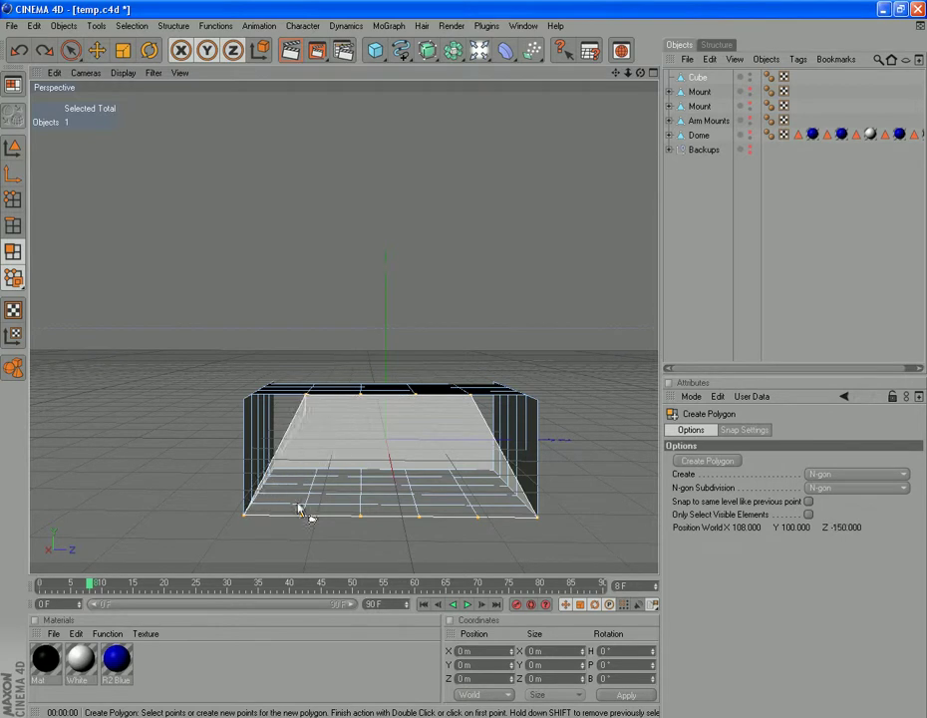
left_click(246, 516)
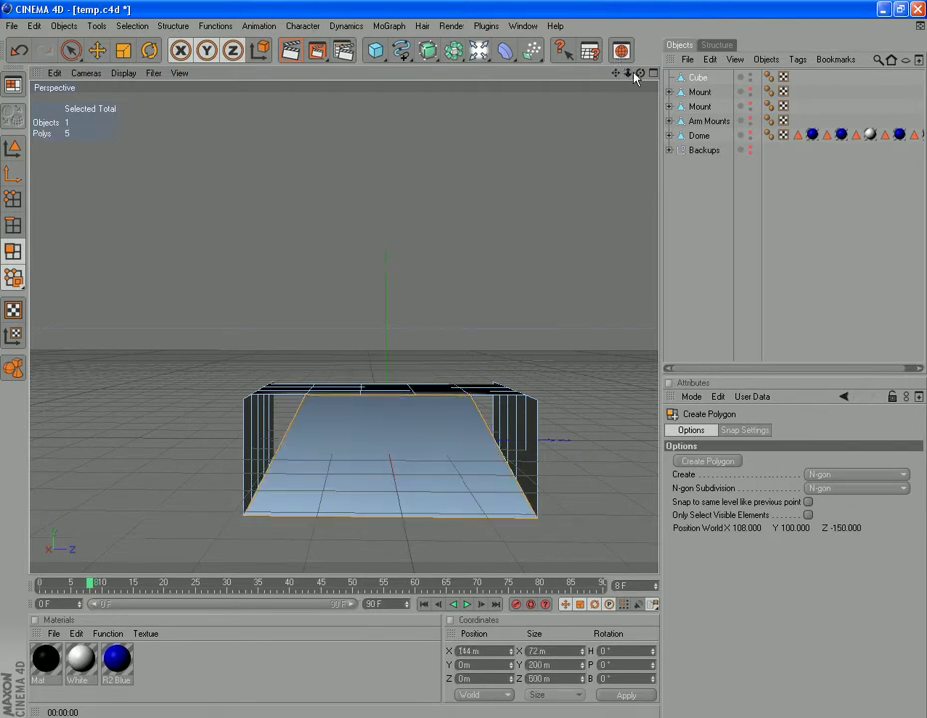
Reverse the normals of the new slanted N-gon on the positive X side
left_click_drag(644, 73, 170, 130)
right_click(482, 409)
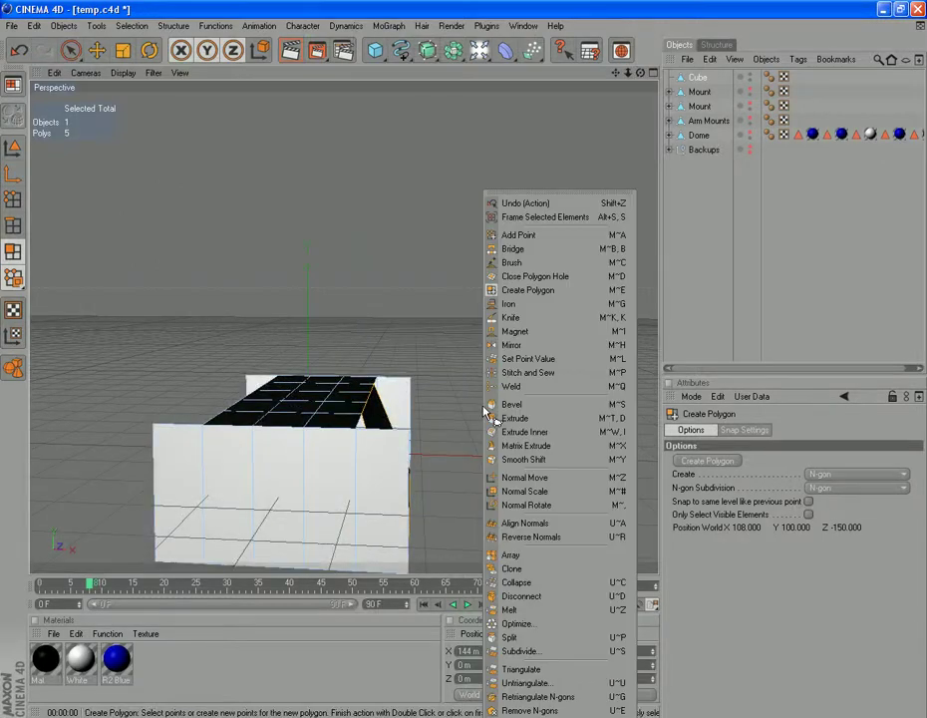
left_click(533, 535)
Close the negative X side with a matching slanted N-gon through the four inner top edge points and all bottom edge points
left_click_drag(641, 74, 4, 75)
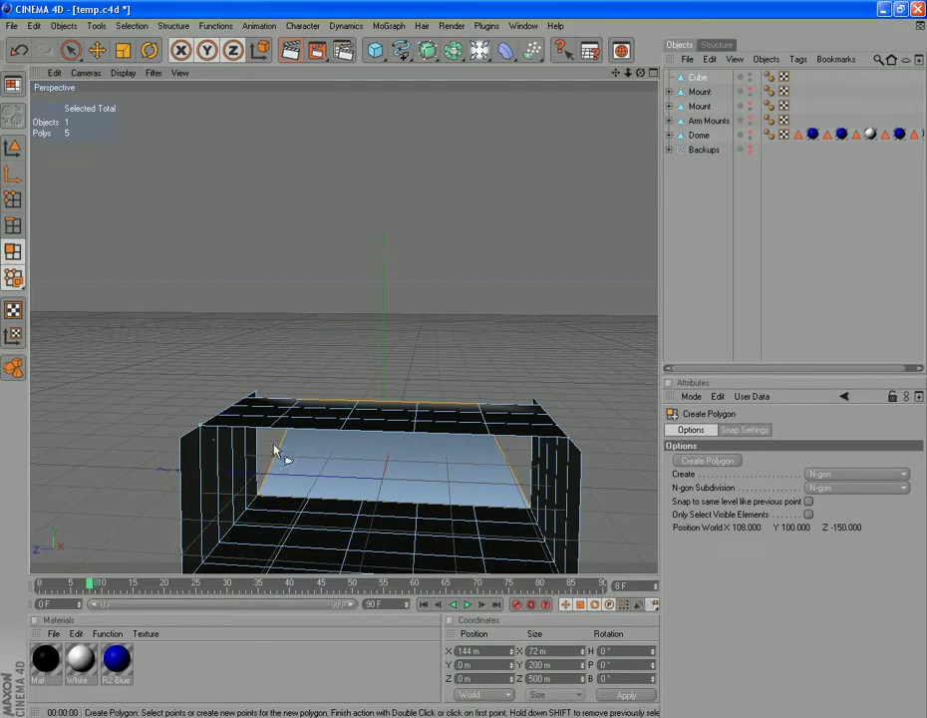
left_click(340, 429)
left_click(413, 432)
left_click(490, 435)
left_click_drag(509, 528, 538, 563, "alt")
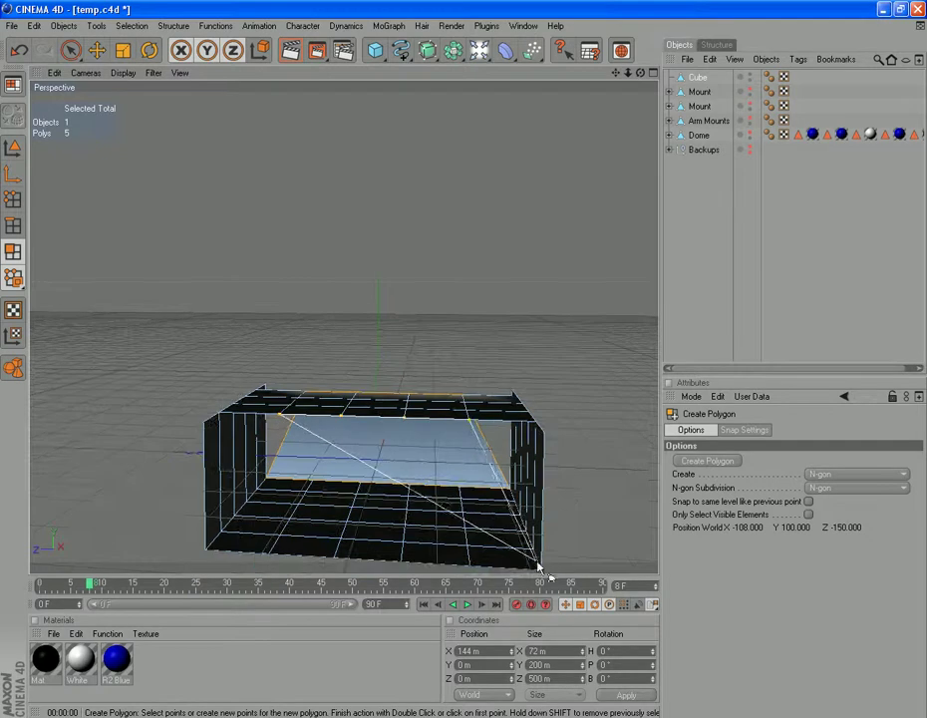
left_click(541, 569)
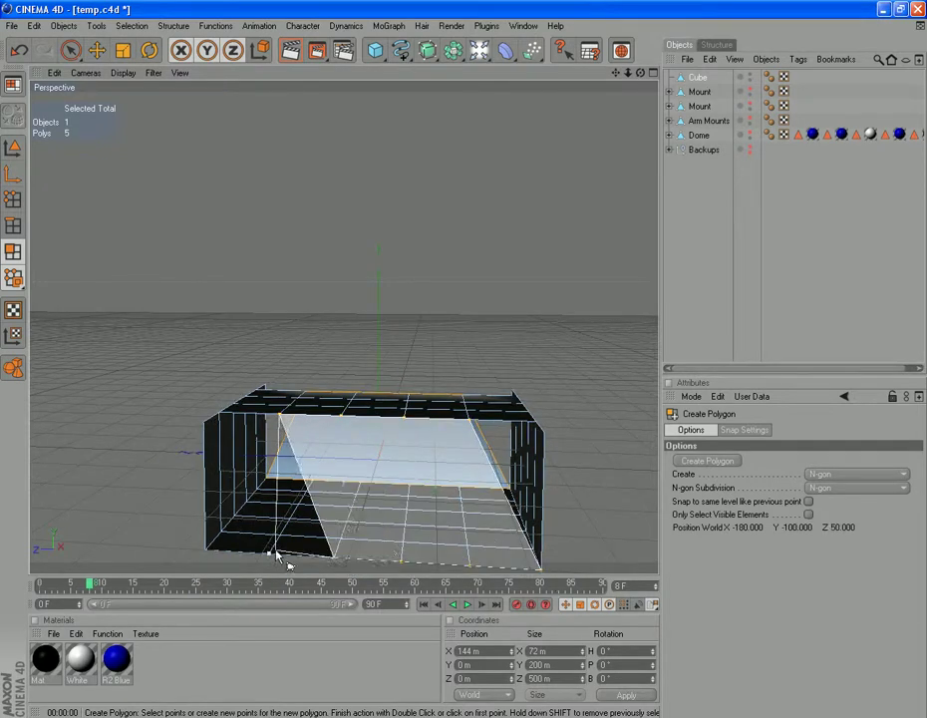
left_click(206, 550)
left_click(284, 416)
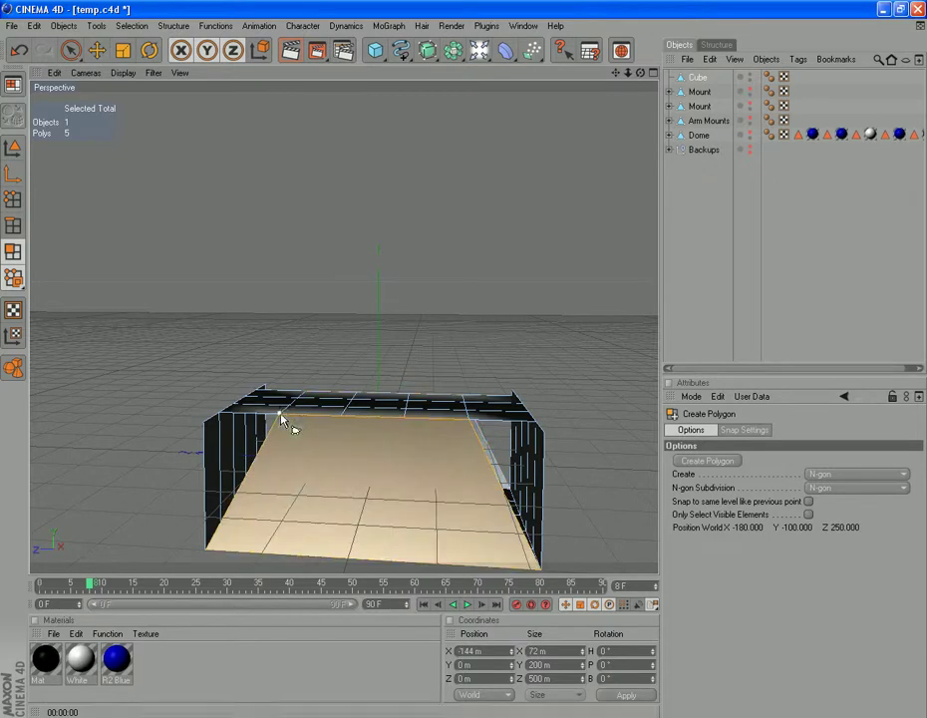
Delete the two outer polygons of the negative Z end face on the negative X side, plus the top polygon bordering them
left_click_drag(641, 73, 876, 94)
left_click_drag(616, 73, 398, 10)
left_click(72, 50)
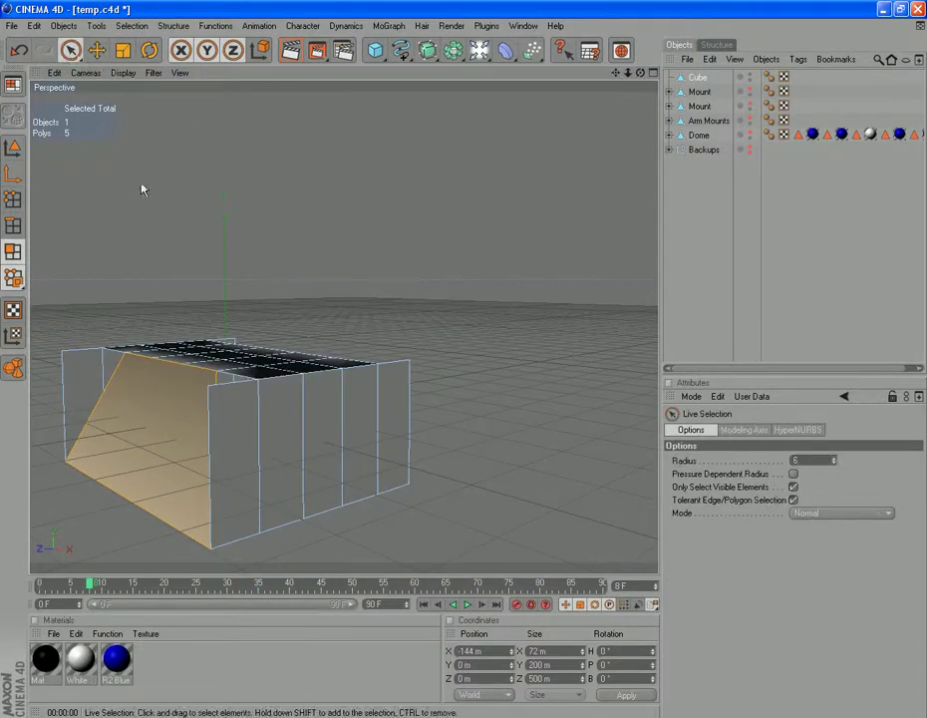
left_click(248, 460)
left_click(292, 485, "shift")
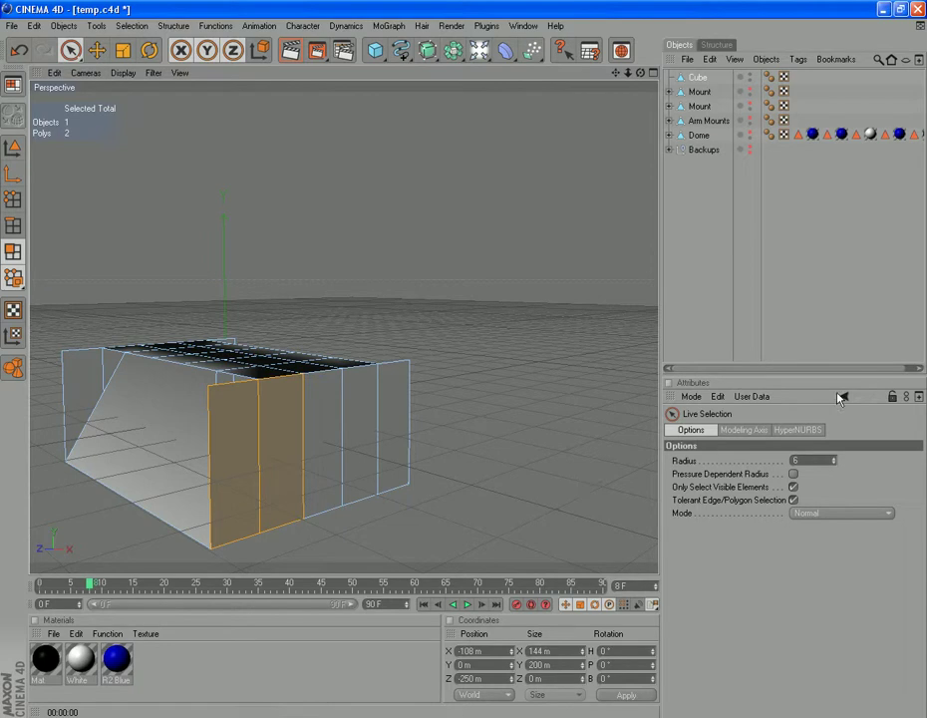
key("Delete")
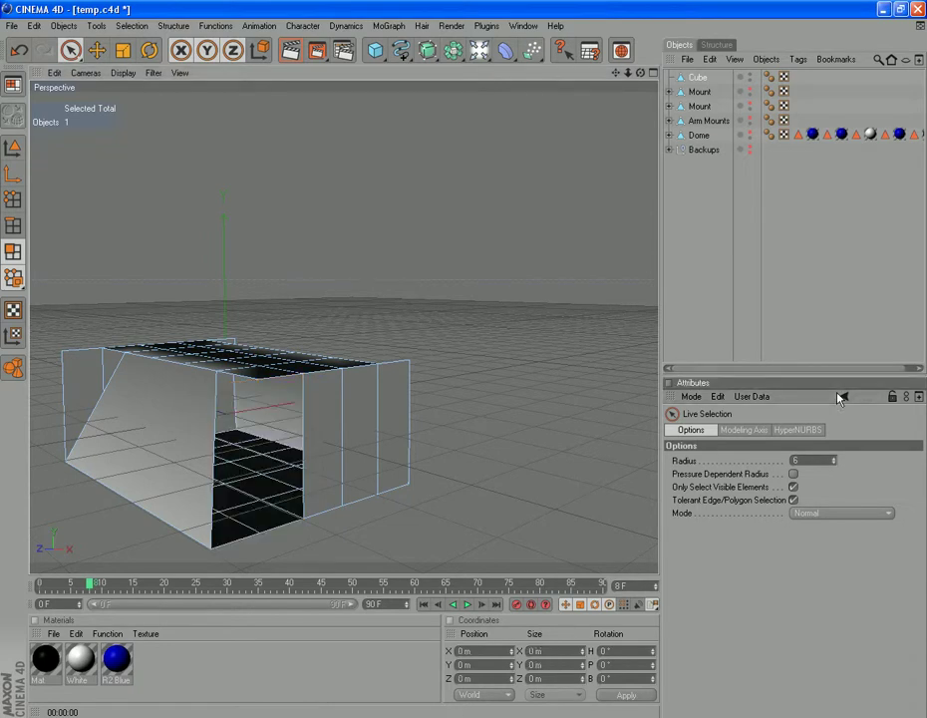
left_click(264, 376)
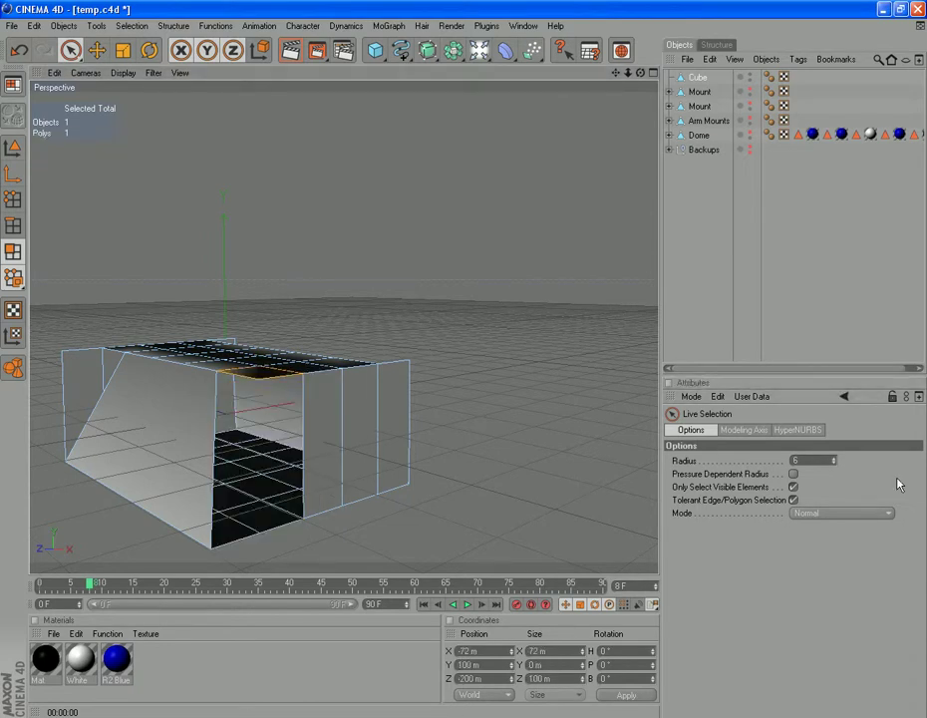
key("Delete")
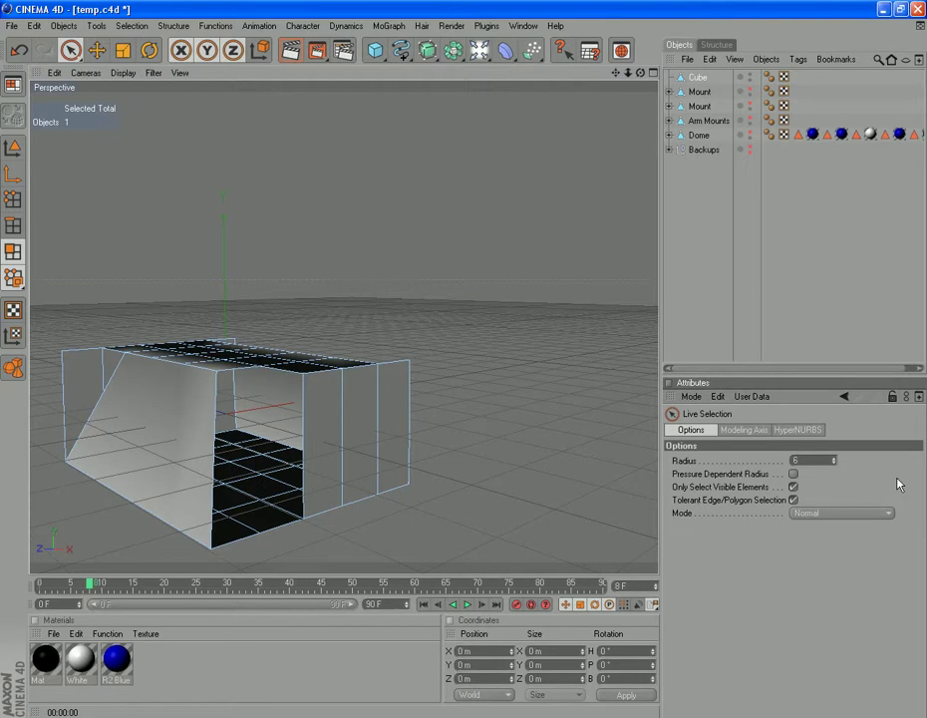
Delete the two outer polygons of the negative Z end face on the positive X side together with the adjoining top polygon
left_click(374, 396)
left_click(389, 397, "shift")
left_click(352, 367, "shift")
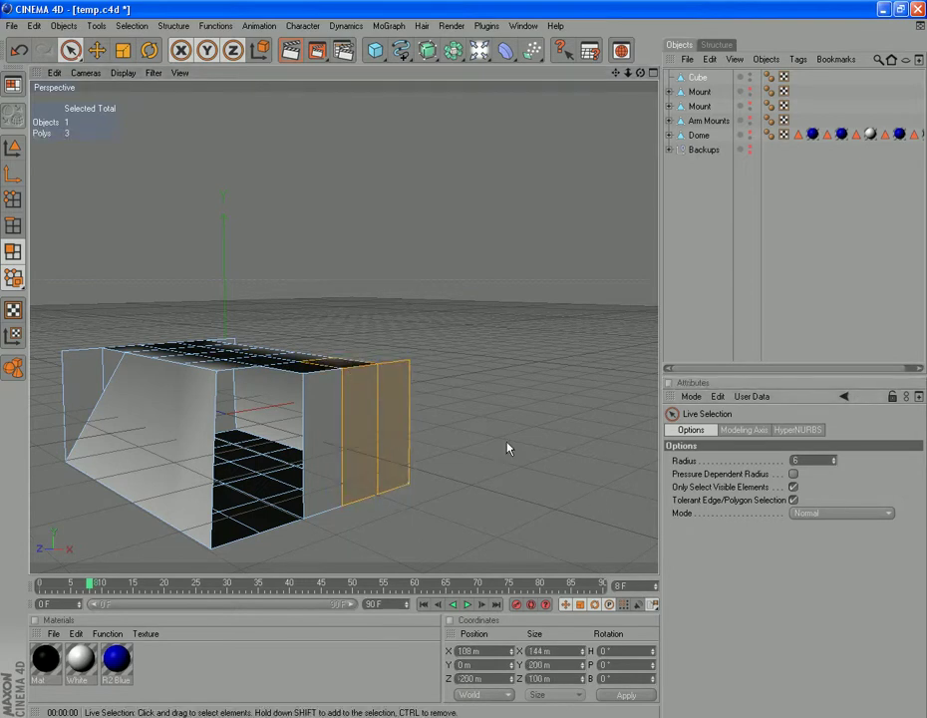
key("Delete")
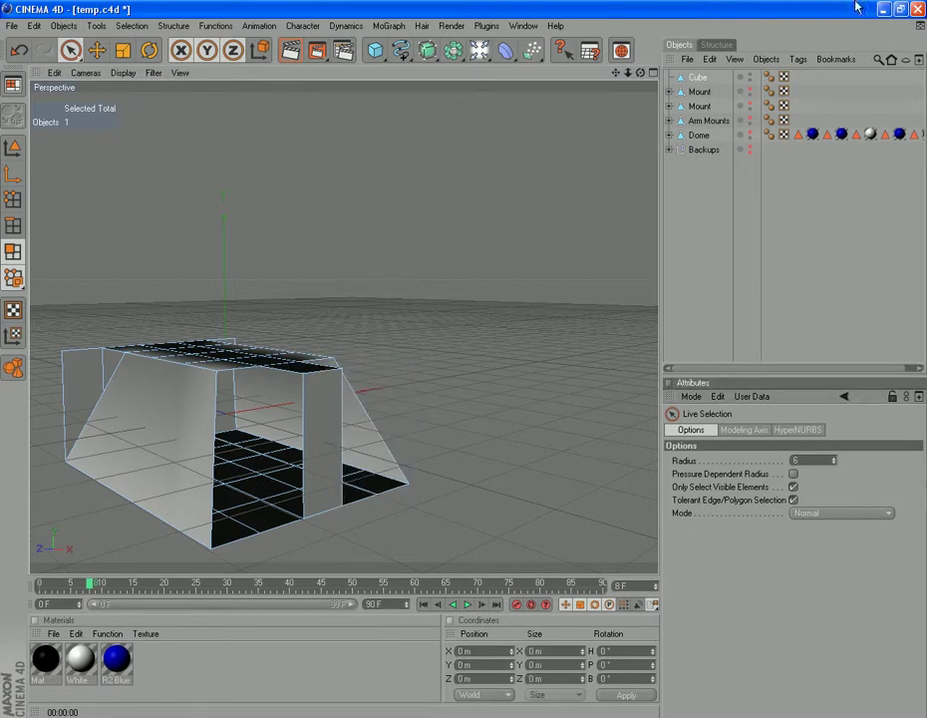
Close the end face opening on the negative X side with a slanted N-gon through its two upper points and three bottom points using Create Polygon
mouse_move(616, 73)
left_mouse_down()
mouse_move(621, 96)
mouse_move(631, 79)
left_mouse_up()
left_click(174, 27)
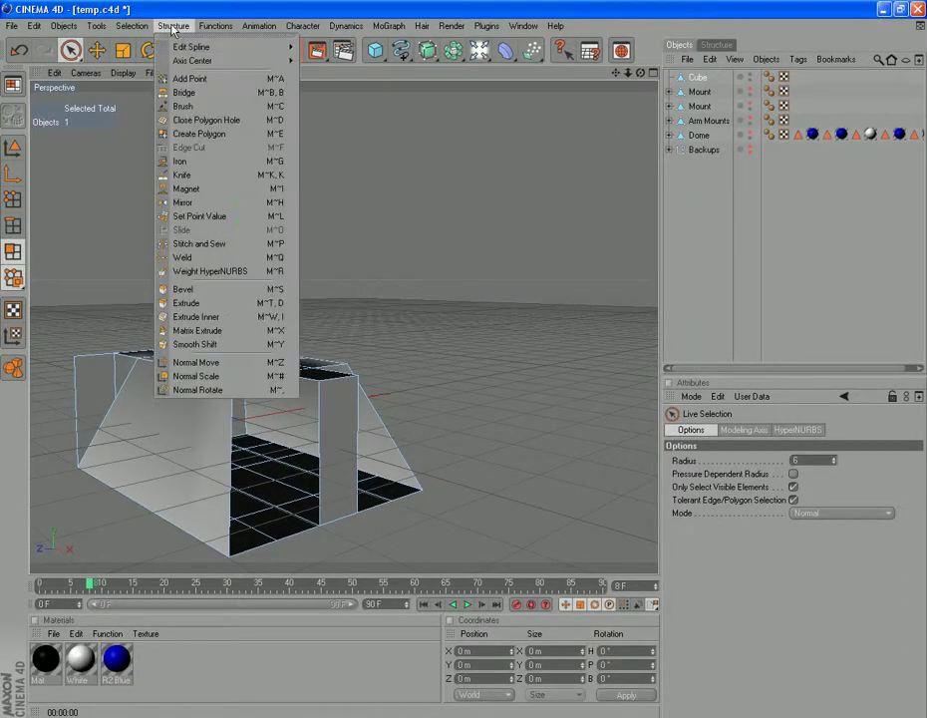
left_click(178, 133)
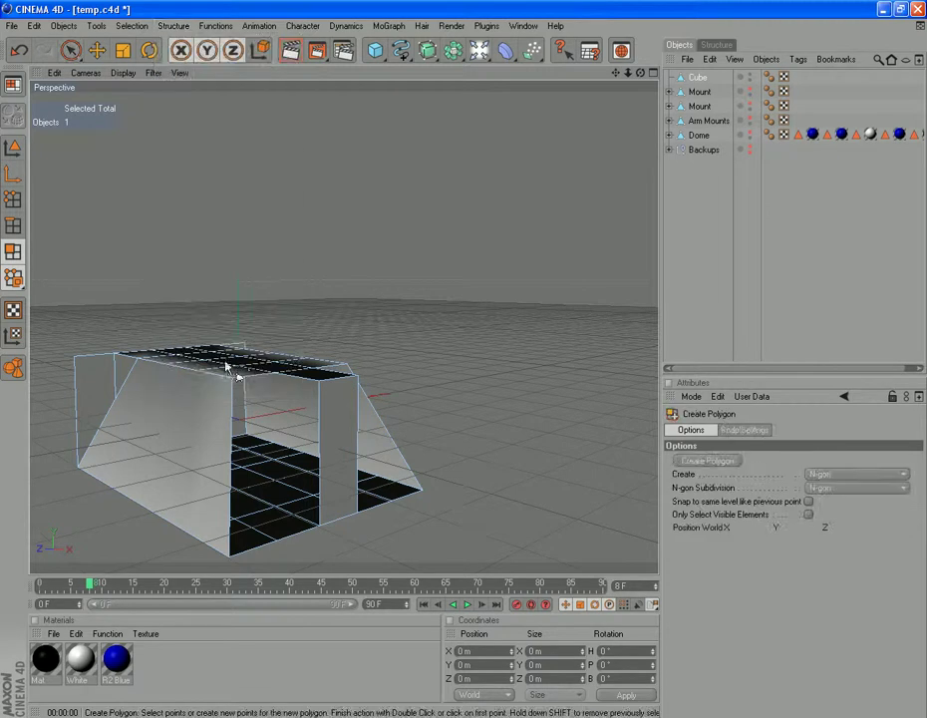
scroll(259, 411, "up", 4)
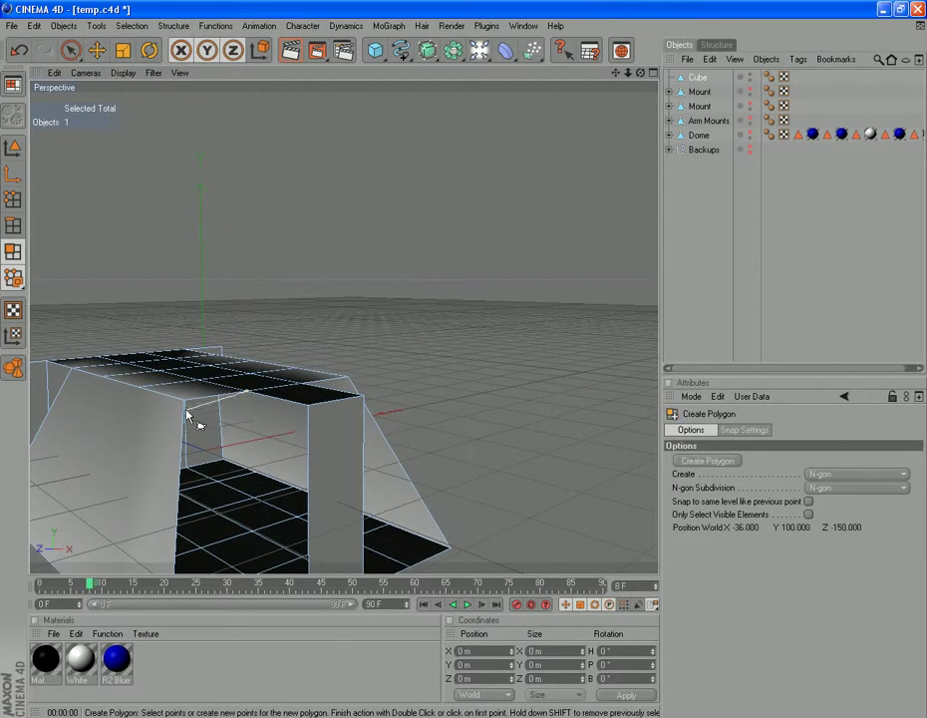
left_click(187, 403)
scroll(200, 404, "down", 3)
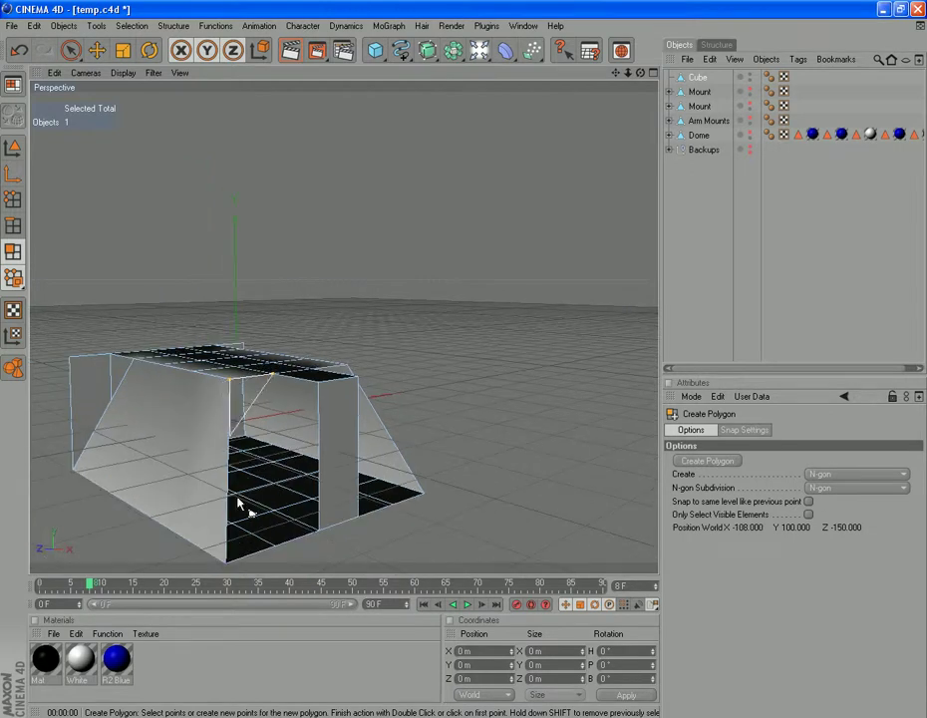
left_click(229, 562)
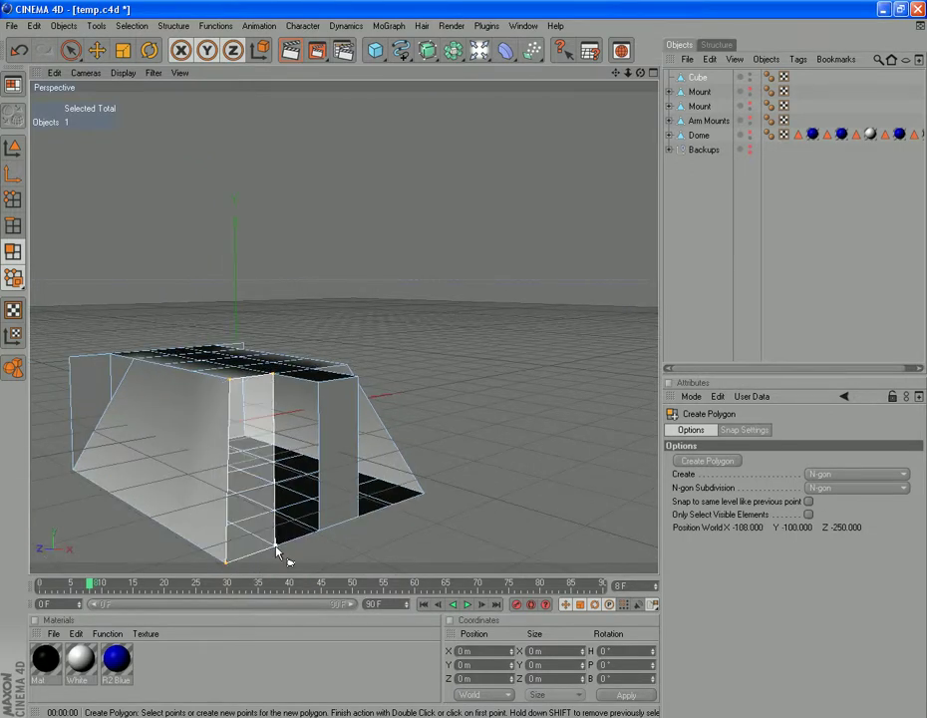
left_click(318, 532)
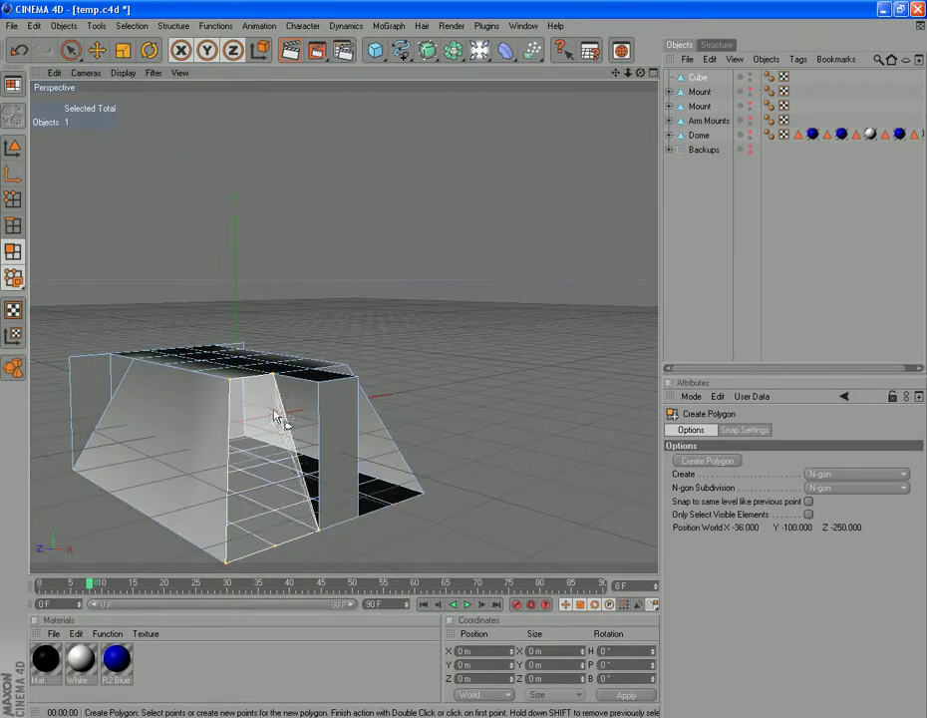
left_click(274, 376)
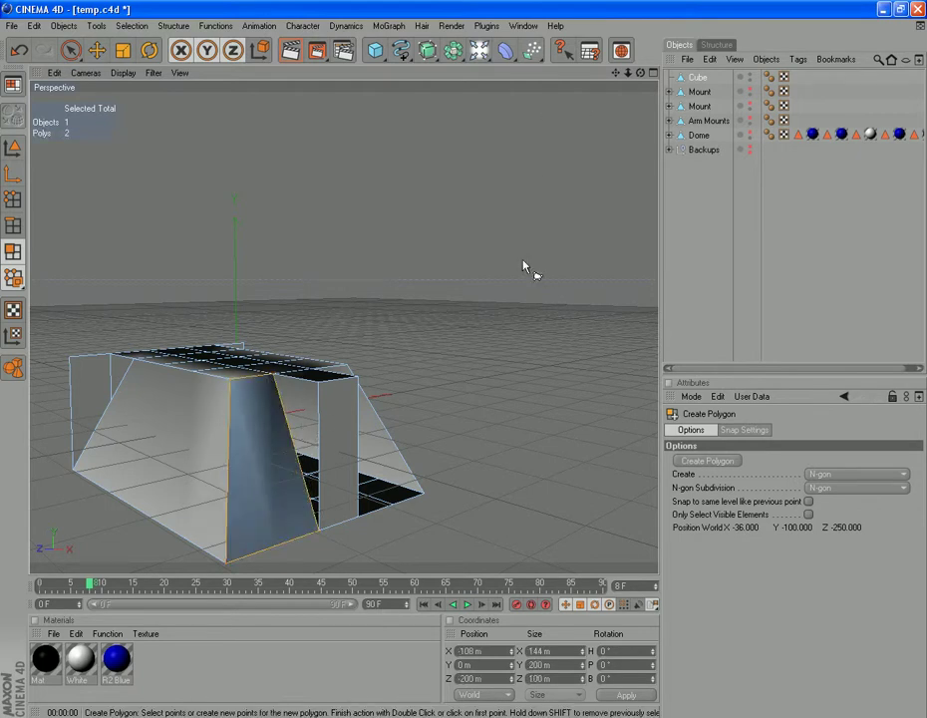
Reverse the normals of the new slanted end polygon on the negative X side
right_click(423, 334)
left_click(450, 356)
right_click(451, 378)
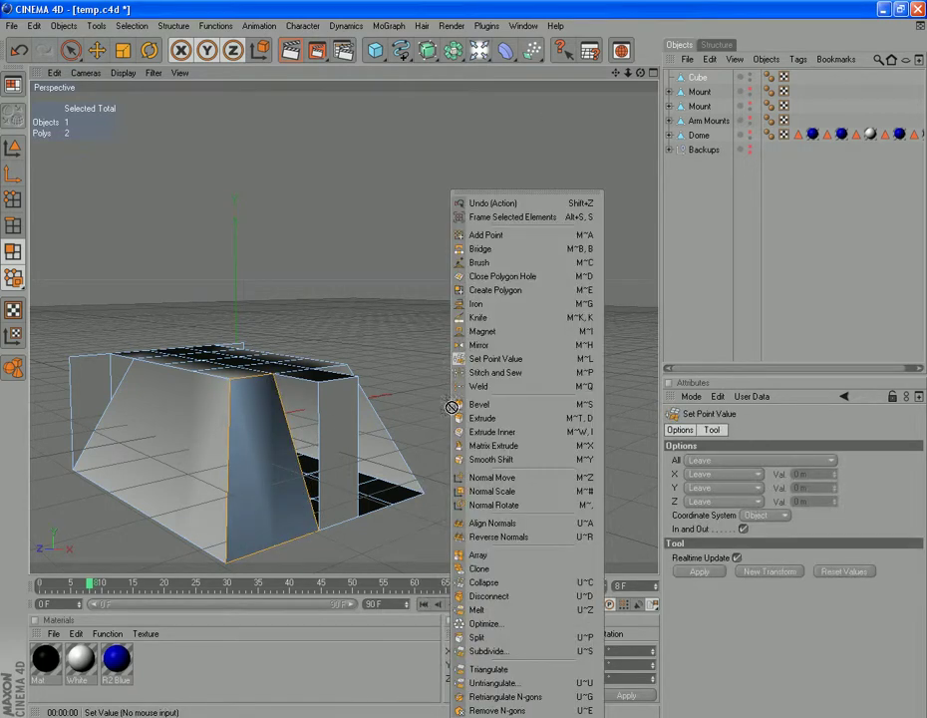
left_click(501, 536)
Close the negative Z end opening on the positive X side with a slanted N-gon through its upper and bottom points using Create Polygon
left_click_drag(640, 74, 611, 428)
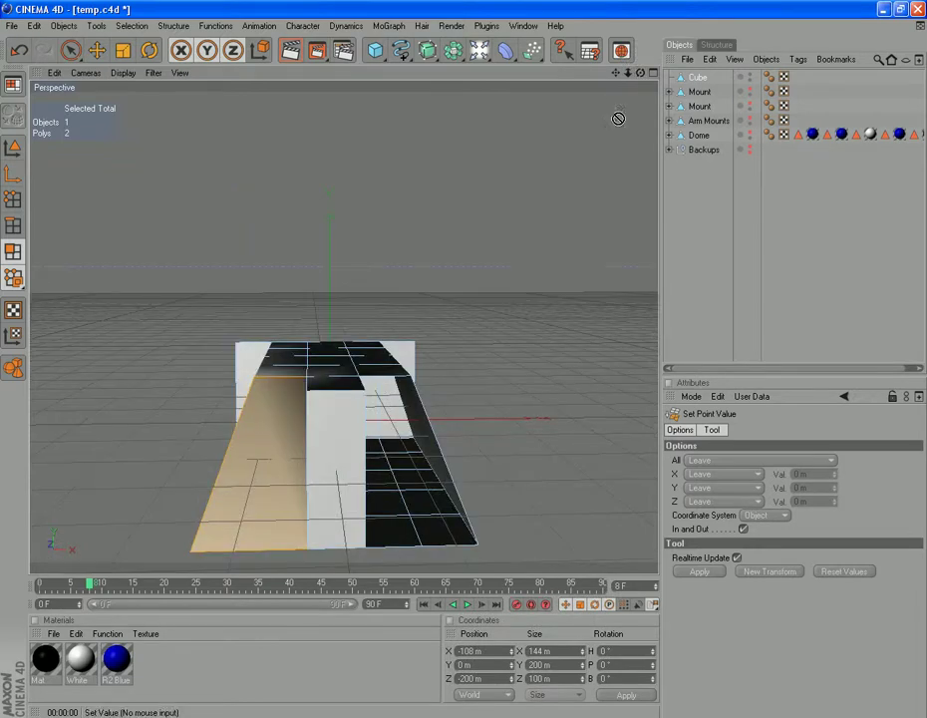
left_click_drag(616, 73, 587, 74)
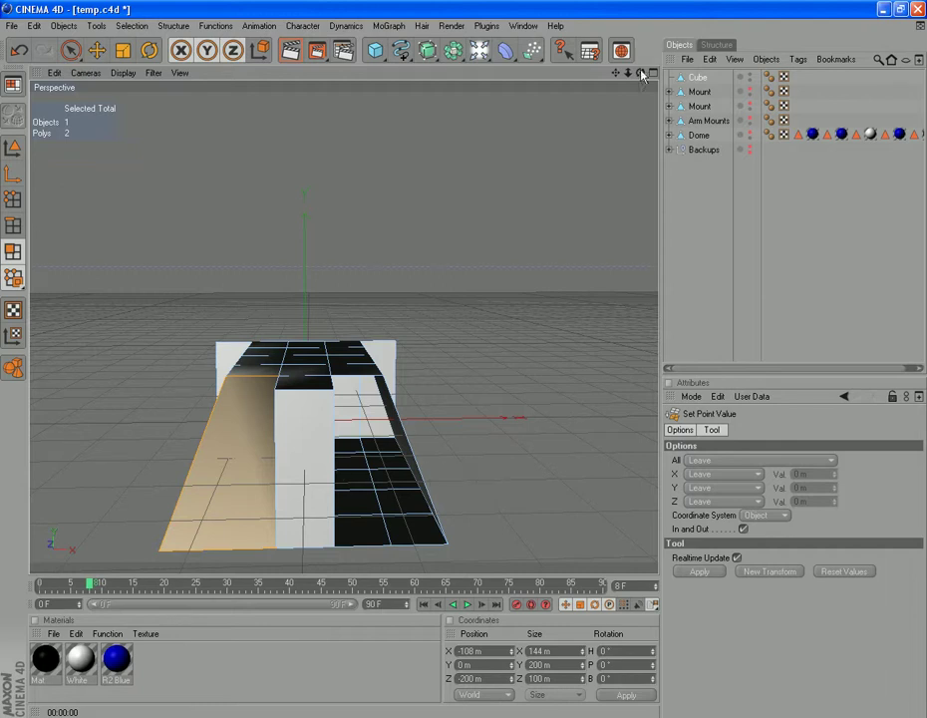
left_click_drag(640, 74, 228, 107)
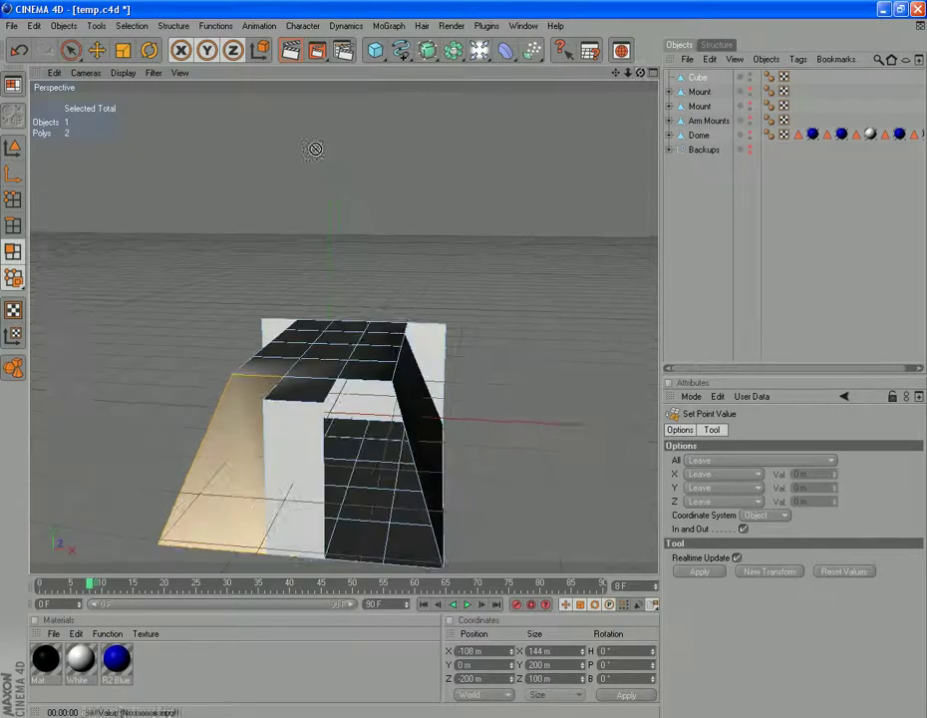
left_click(172, 25)
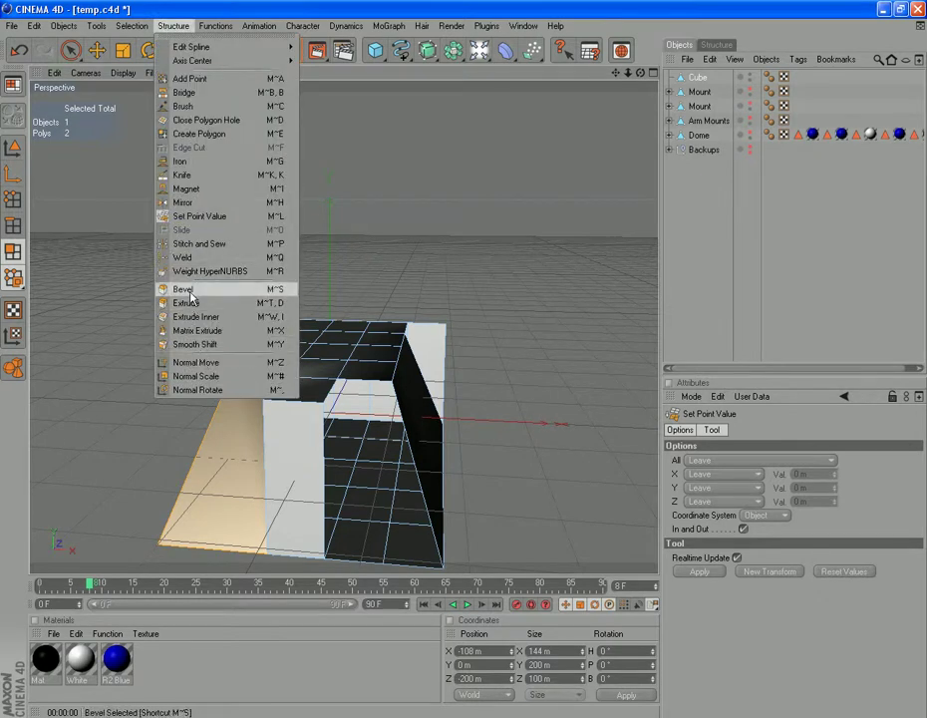
left_click(180, 134)
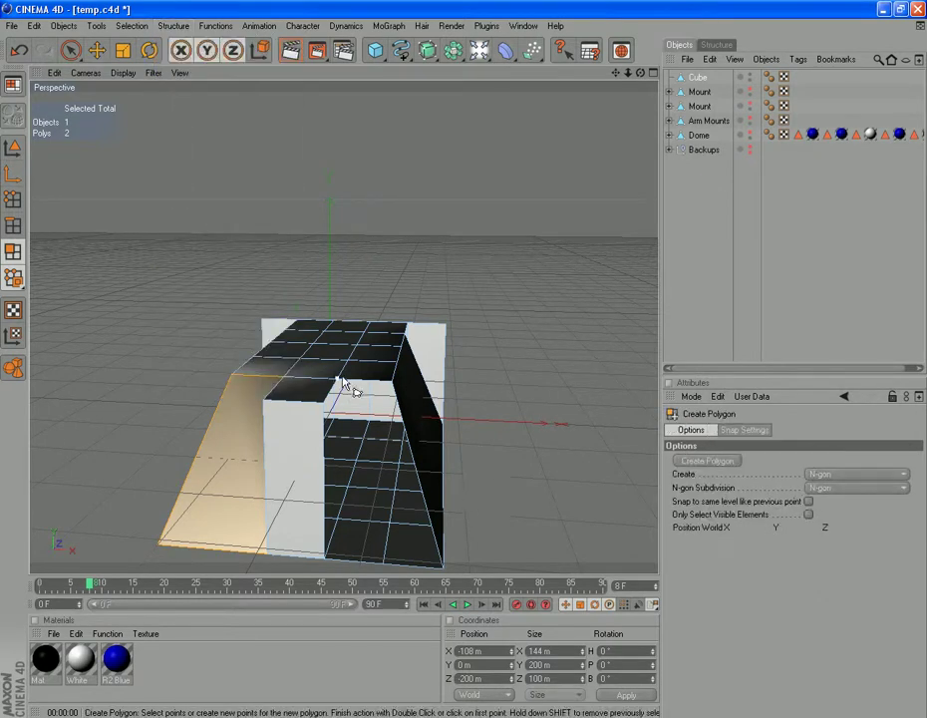
left_click(388, 386)
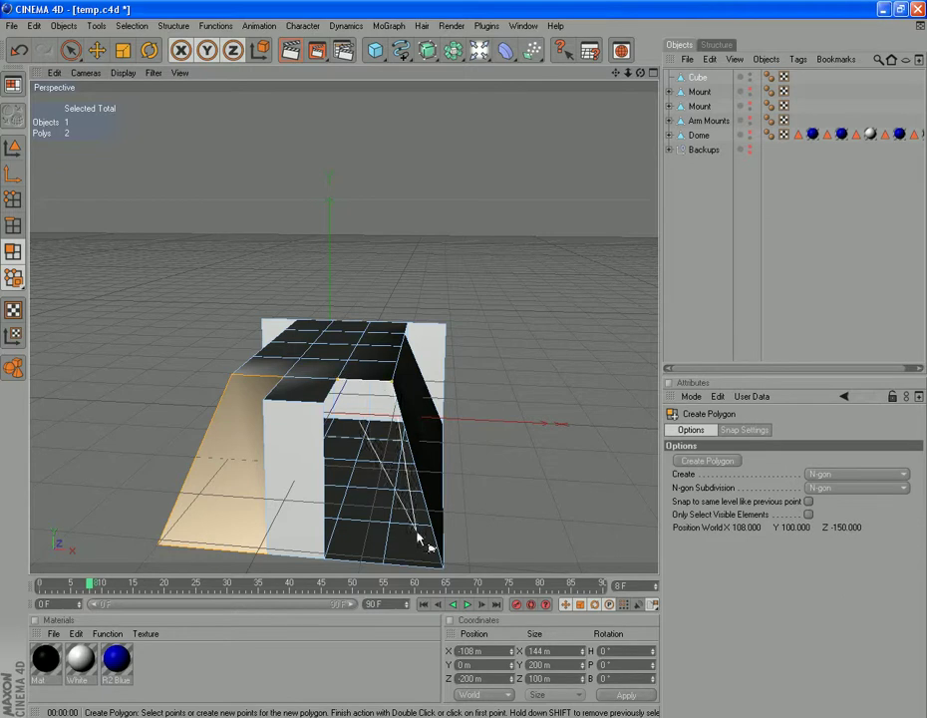
left_click(441, 564)
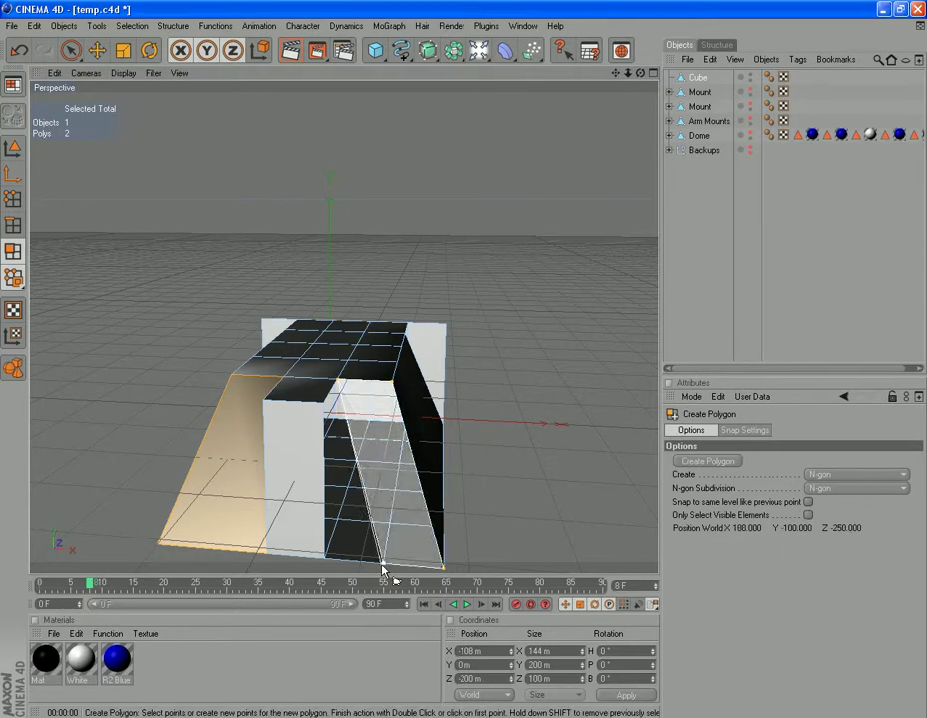
left_click(330, 555)
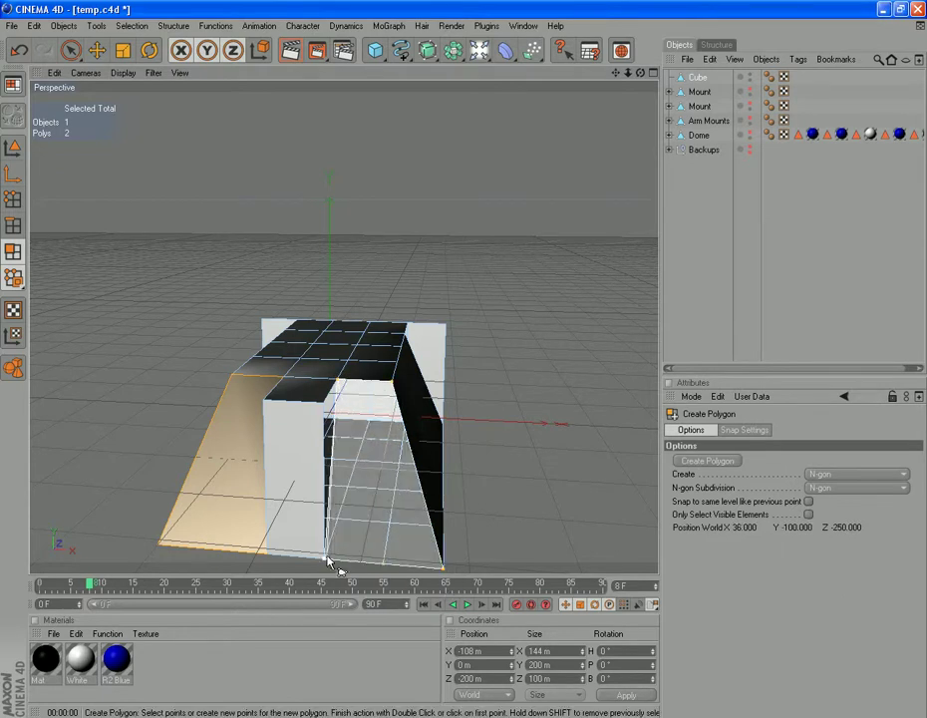
double_click(337, 386)
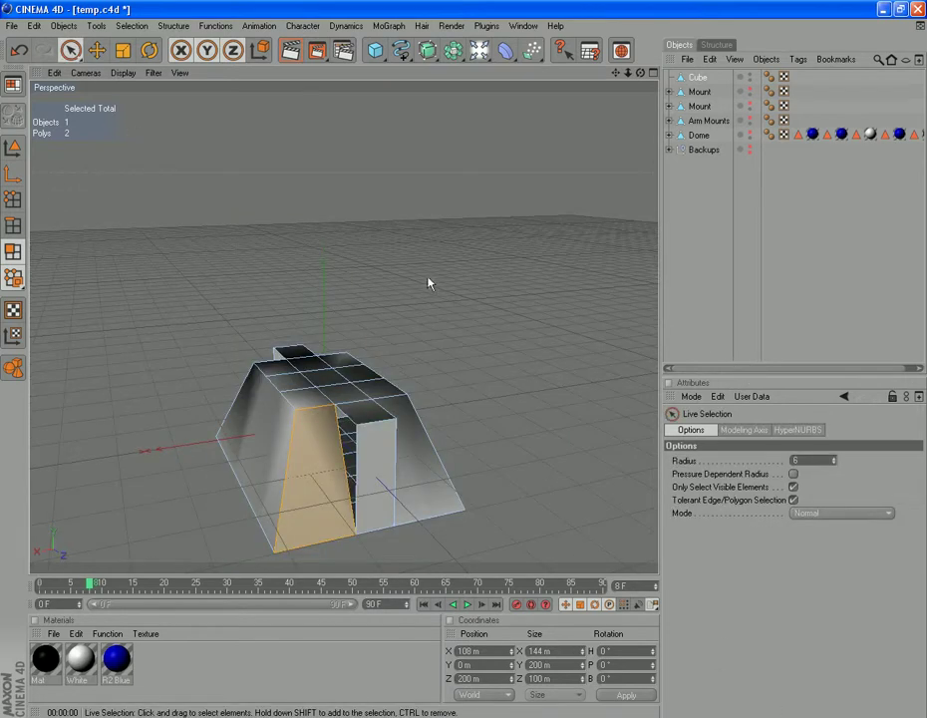
Delete the straight middle strip, including its polygons along the top and on both end faces
mouse_move(616, 72)
left_mouse_down()
mouse_move(618, 145)
mouse_move(614, 82)
left_mouse_up()
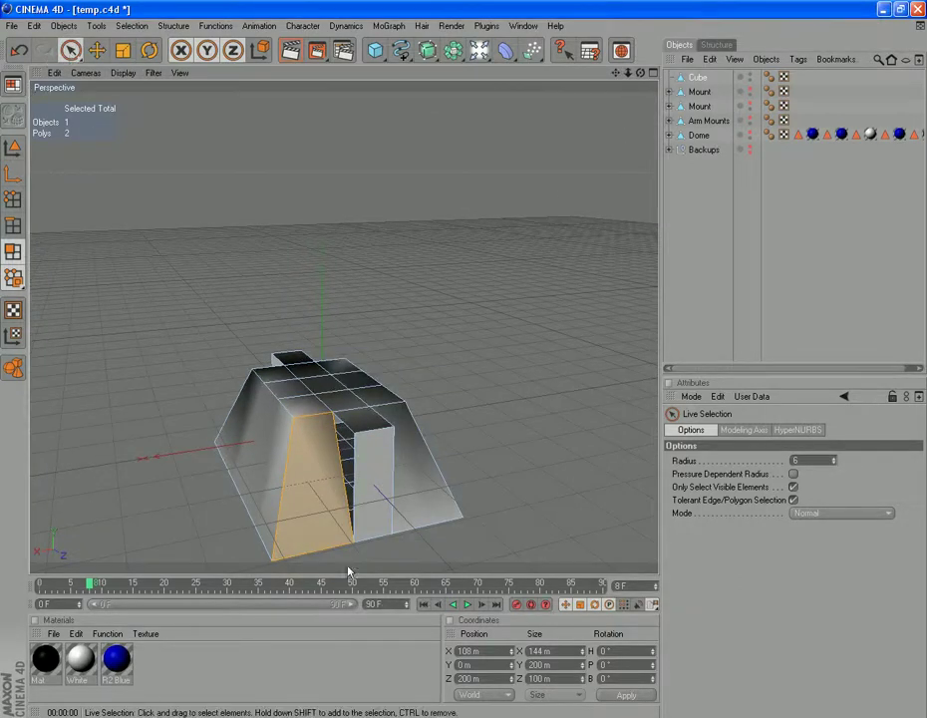
left_click(377, 486)
left_click_drag(319, 385, 299, 365, "shift")
left_click_drag(640, 73, 130, 66)
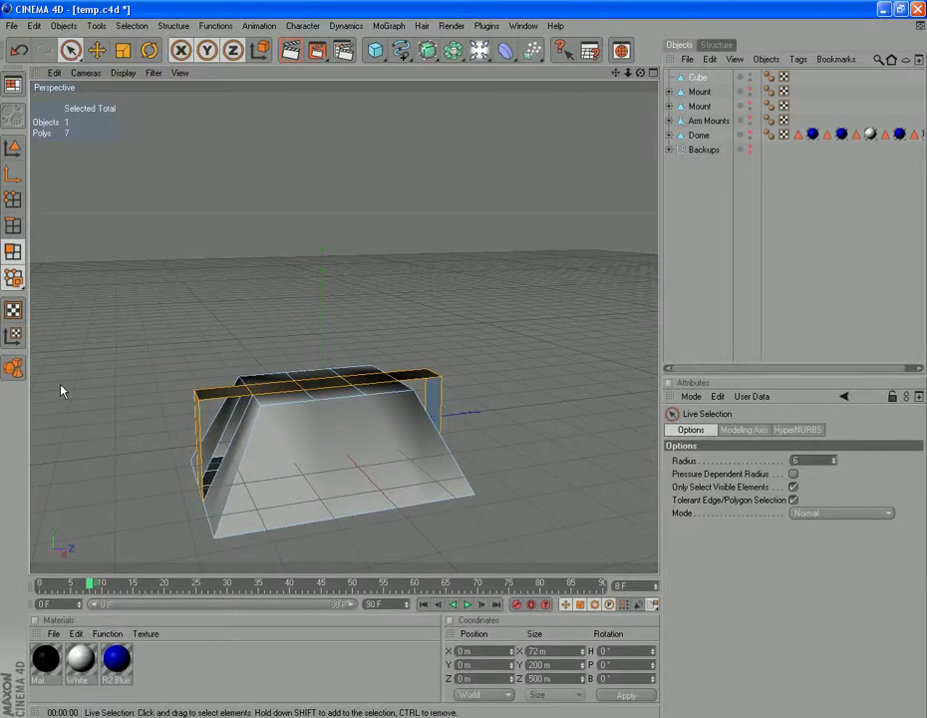
key("Delete")
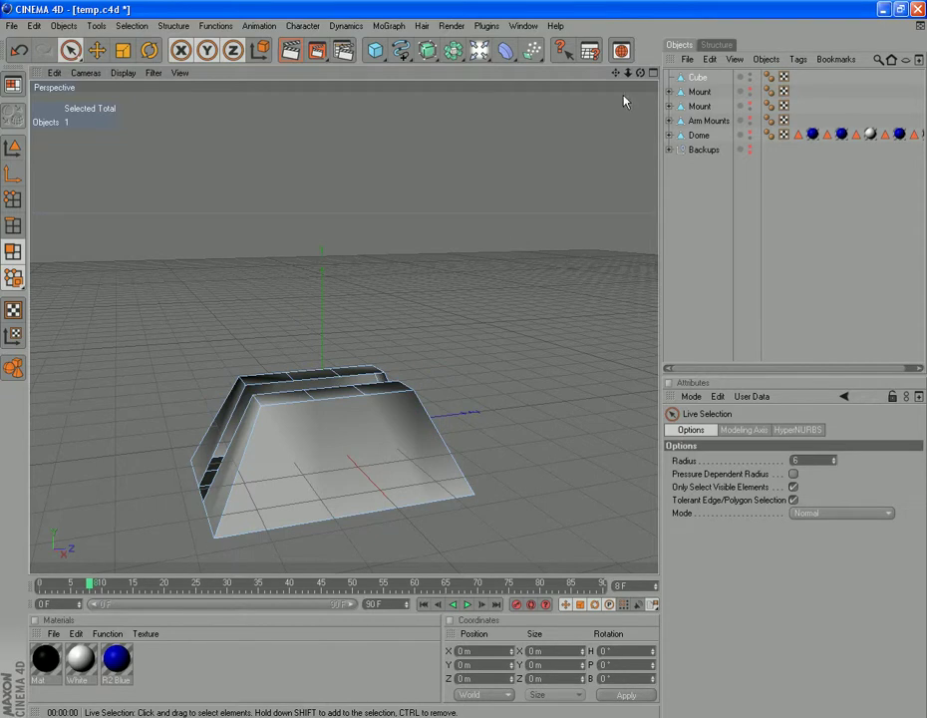
Cut the part horizontally at mid-height, along the X axis, with the Knife in Line mode from the Front view
left_click_drag(641, 74, 100, 90)
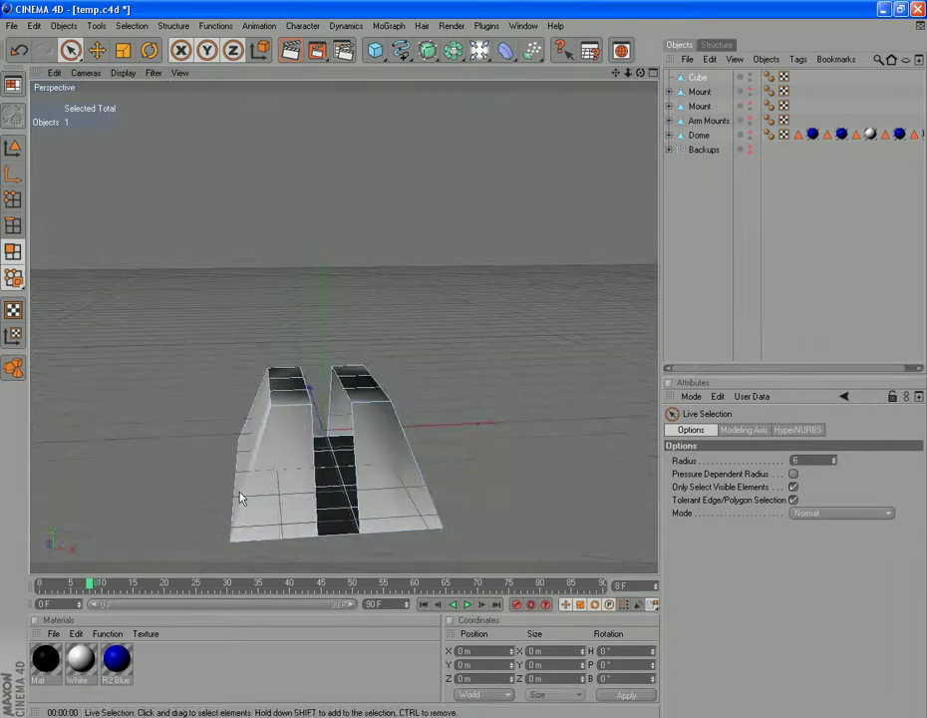
left_click(85, 72)
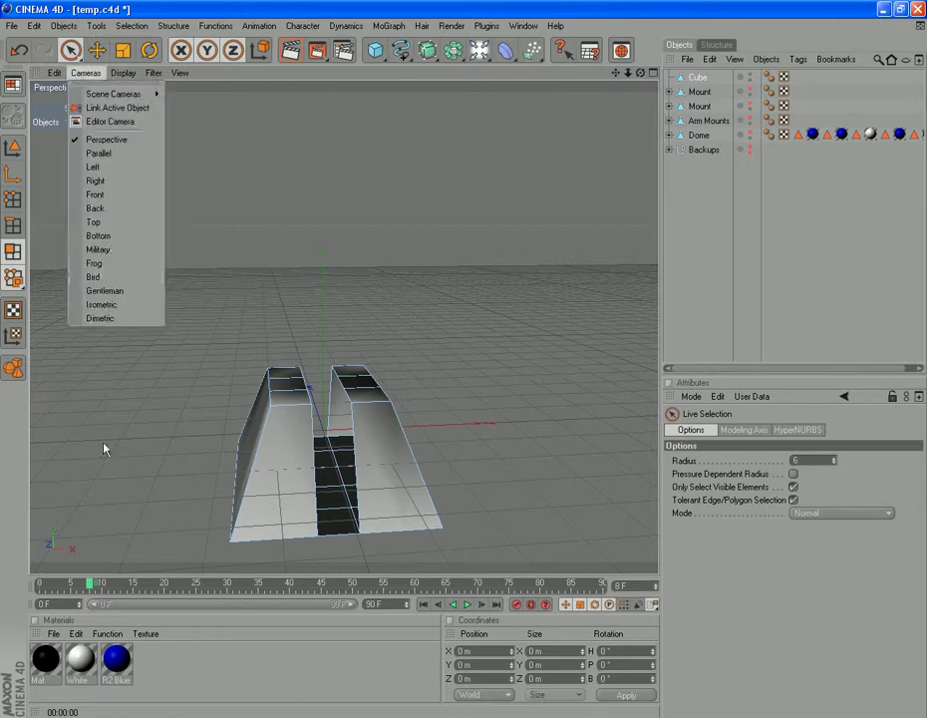
left_click(117, 196)
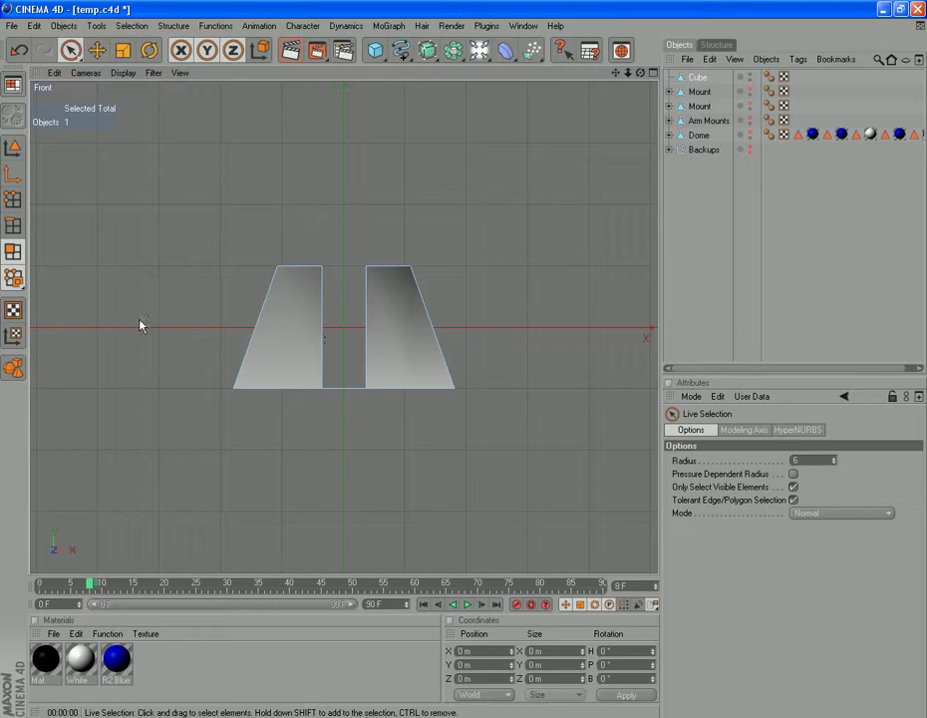
left_click(136, 28)
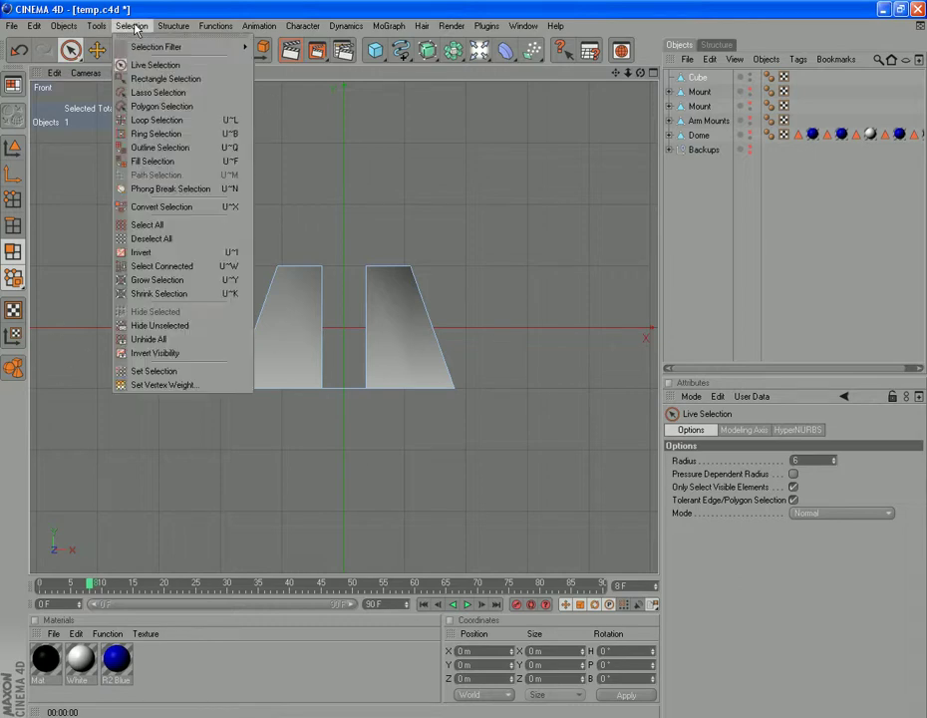
mouse_move(173, 25)
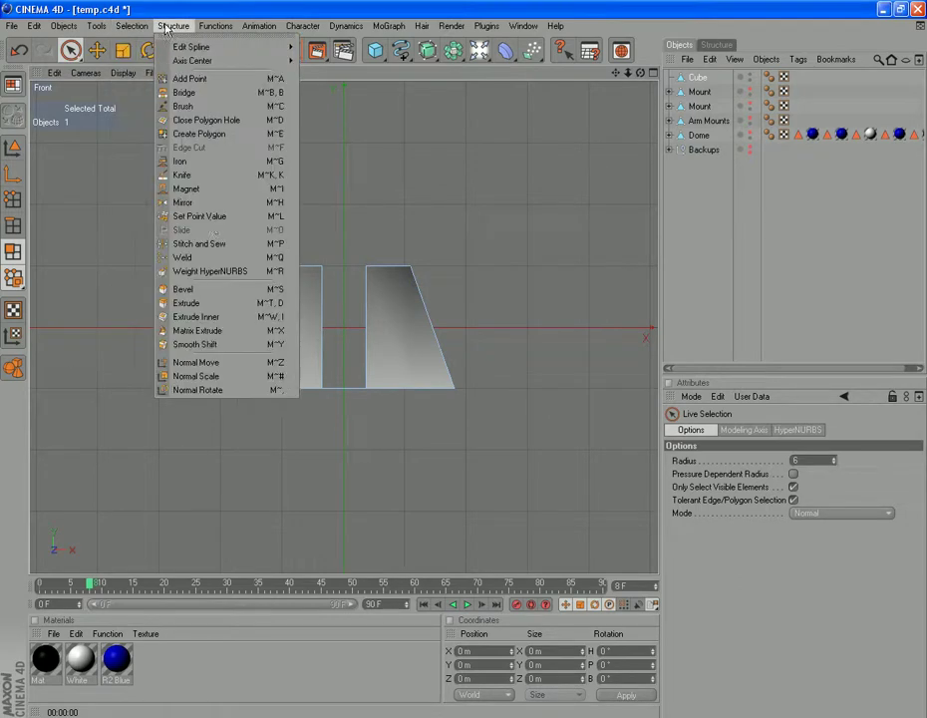
left_click(207, 177)
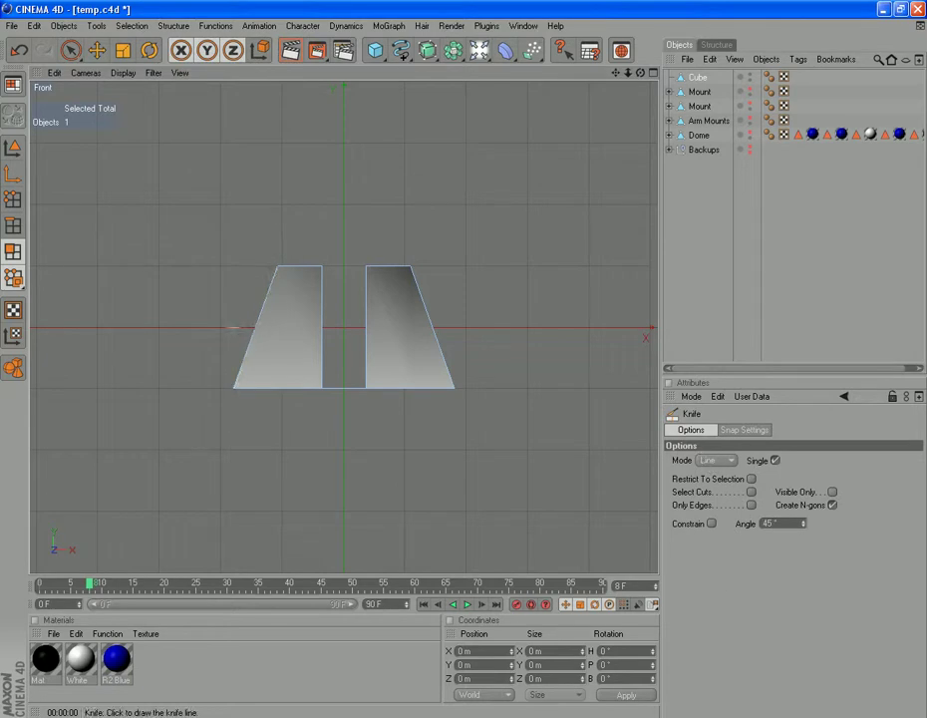
left_click_drag(232, 327, 451, 328)
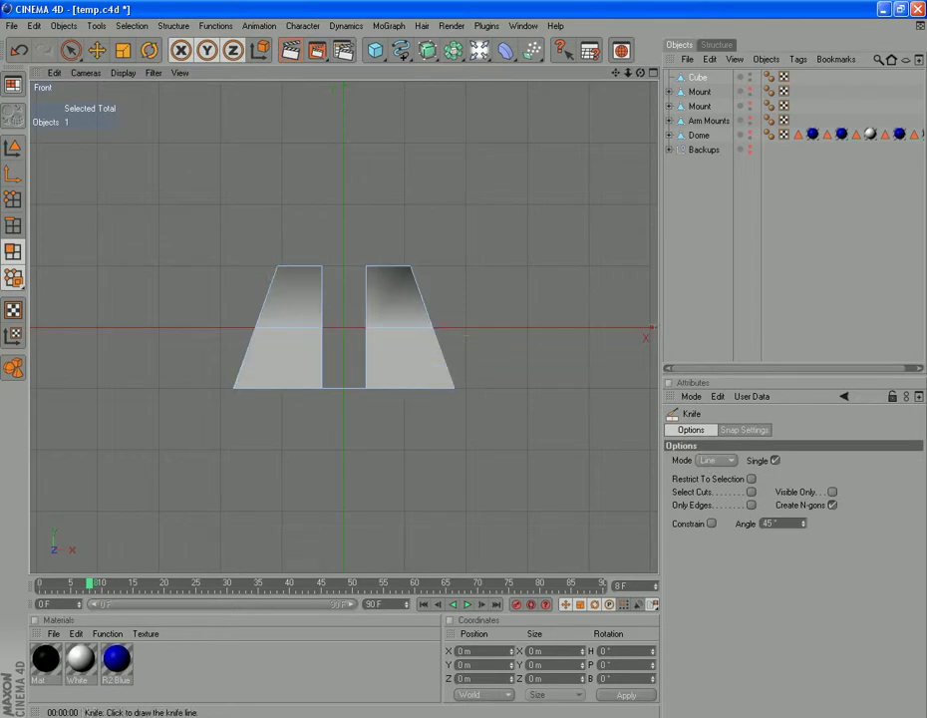
Fill the lower half of the middle gap at the negative Z end with a four-point polygon using Create Polygon in the Perspective view
left_click(94, 77)
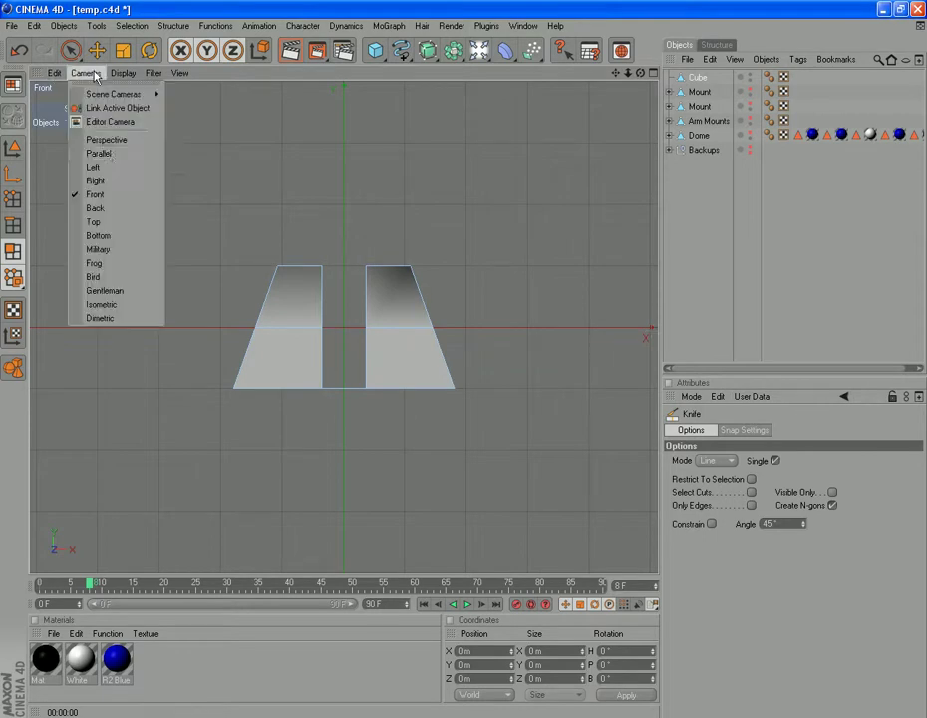
left_click(108, 139)
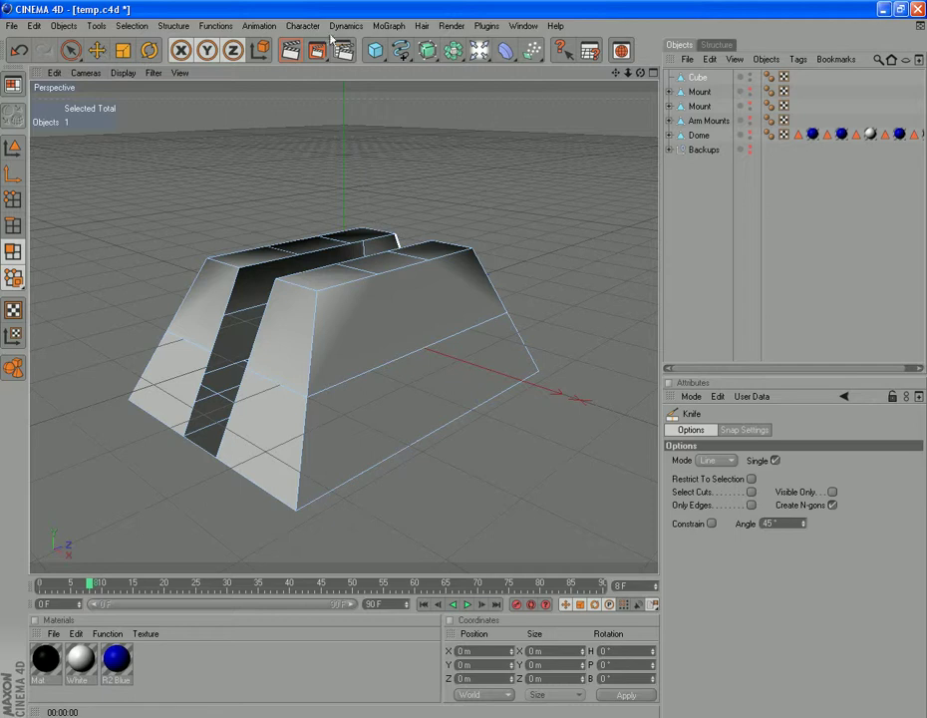
left_click(174, 26)
left_click(195, 140)
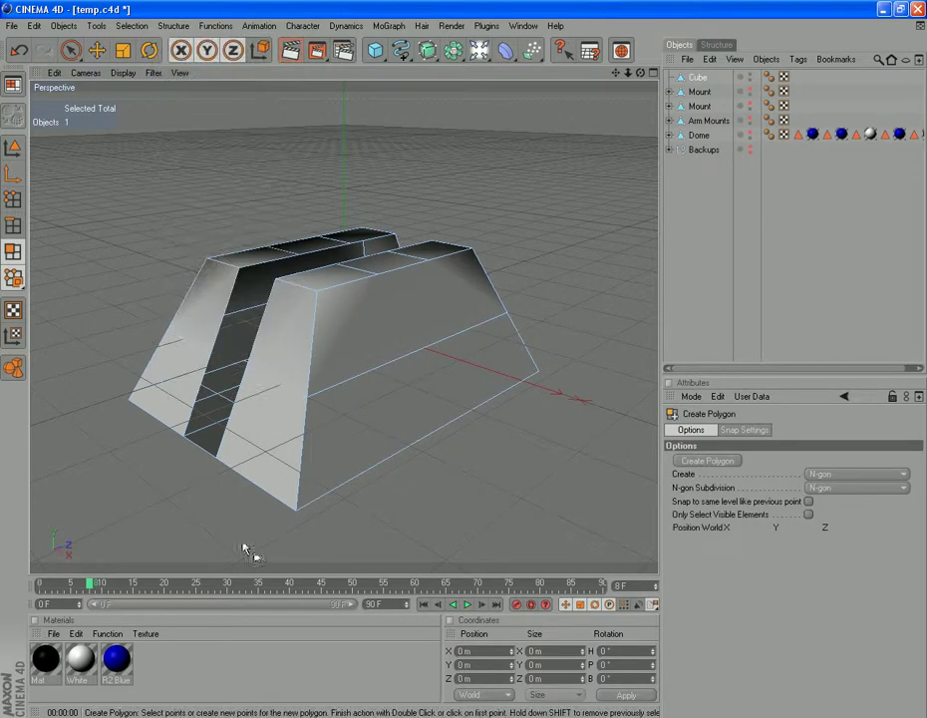
left_click(186, 434)
left_click(217, 457)
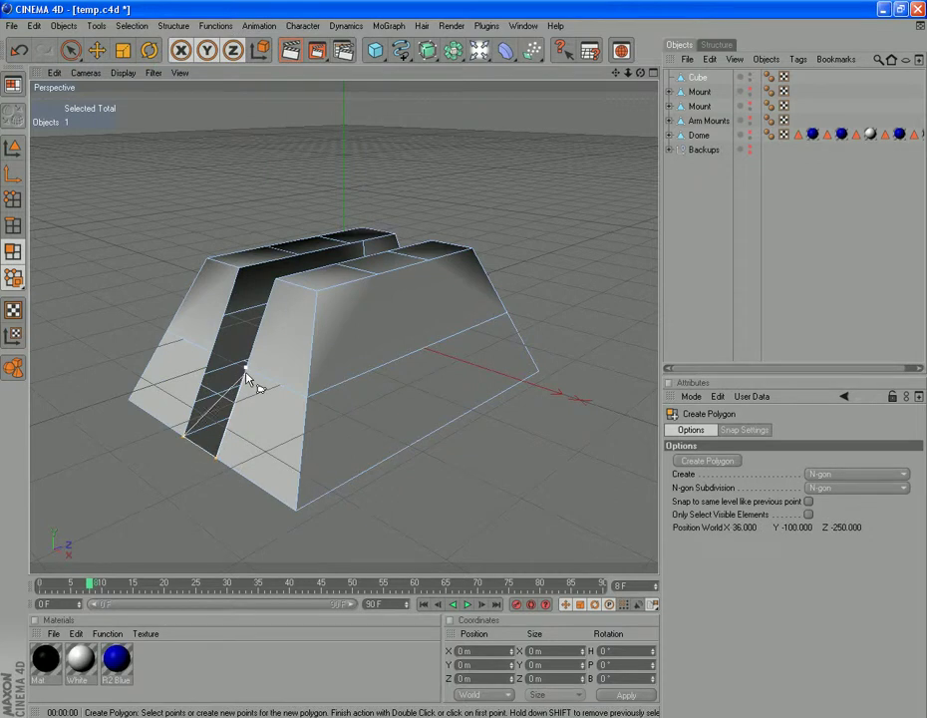
left_click(245, 367)
left_click(244, 367)
left_click(207, 362)
left_click(187, 433)
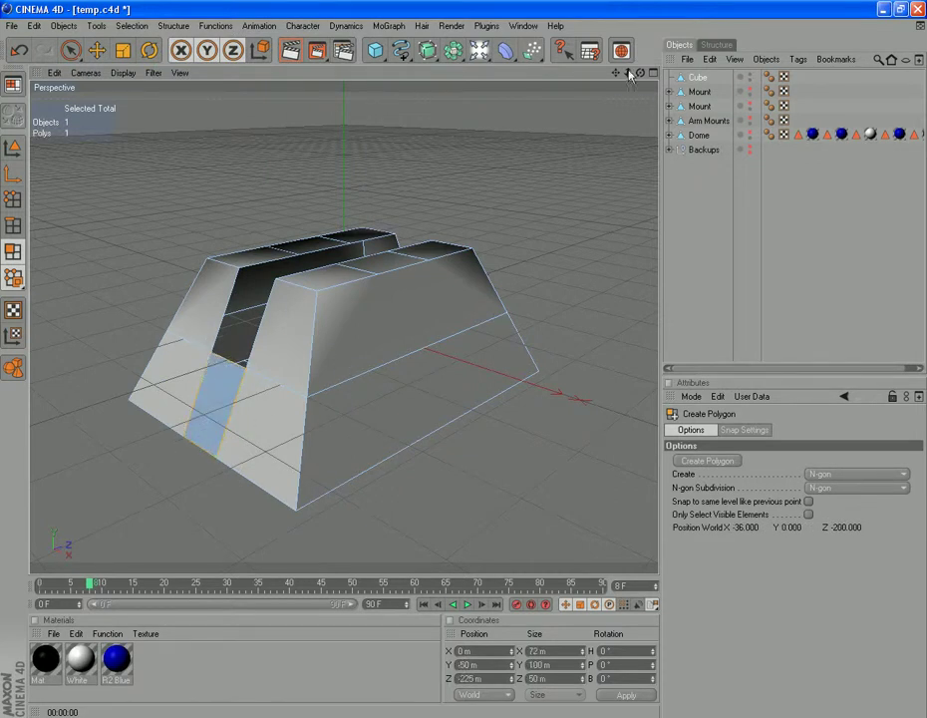
left_click_drag(641, 76, 279, 110)
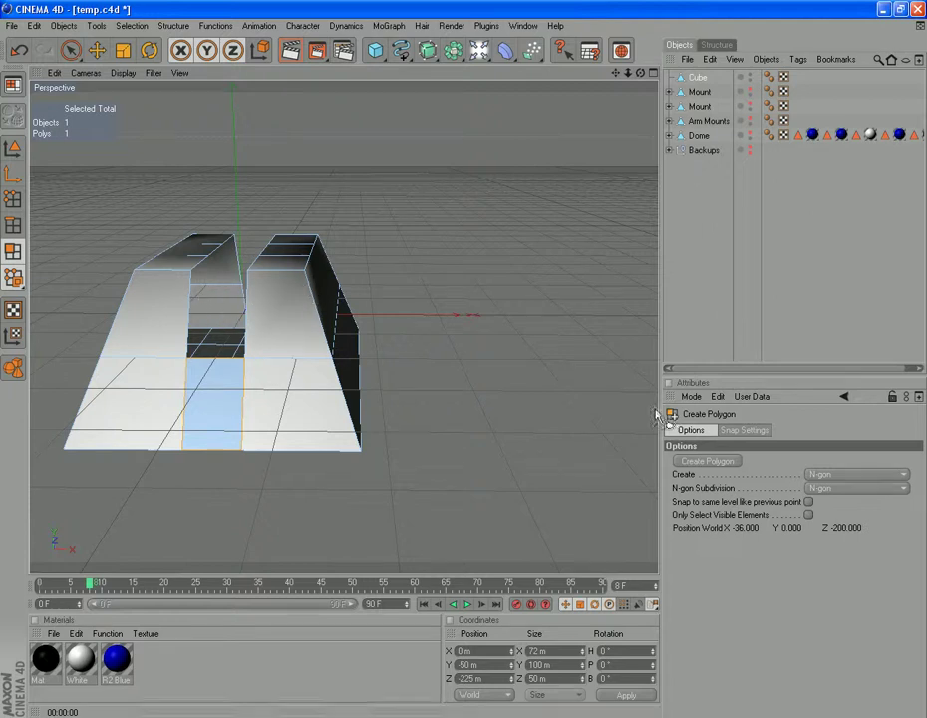
left_click_drag(641, 74, 535, 97)
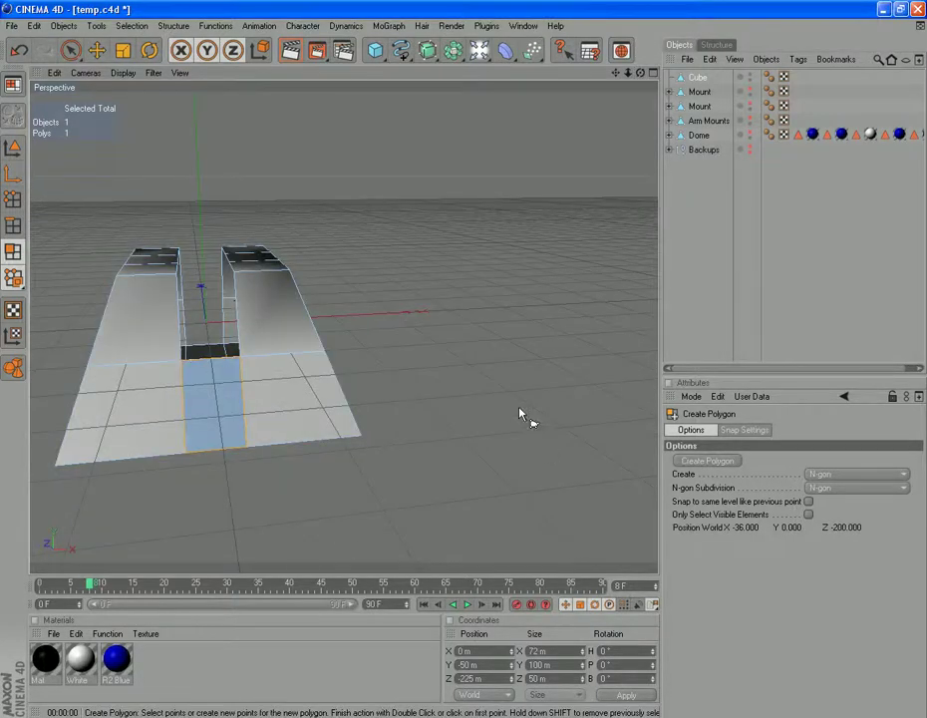